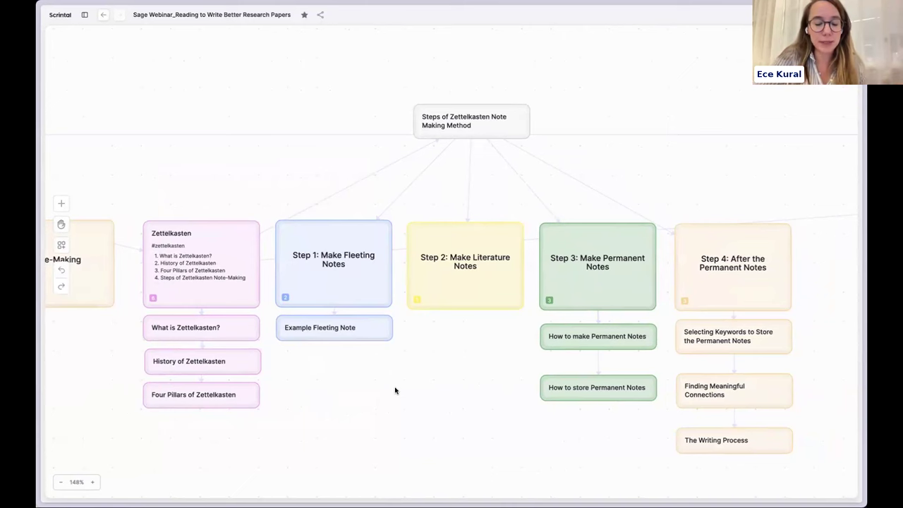
# Step: Open the "Step 1: Make Fleeting Notes" card, enlarge its window to show the full text, and move it up
pyautogui.doubleClick(336, 301)
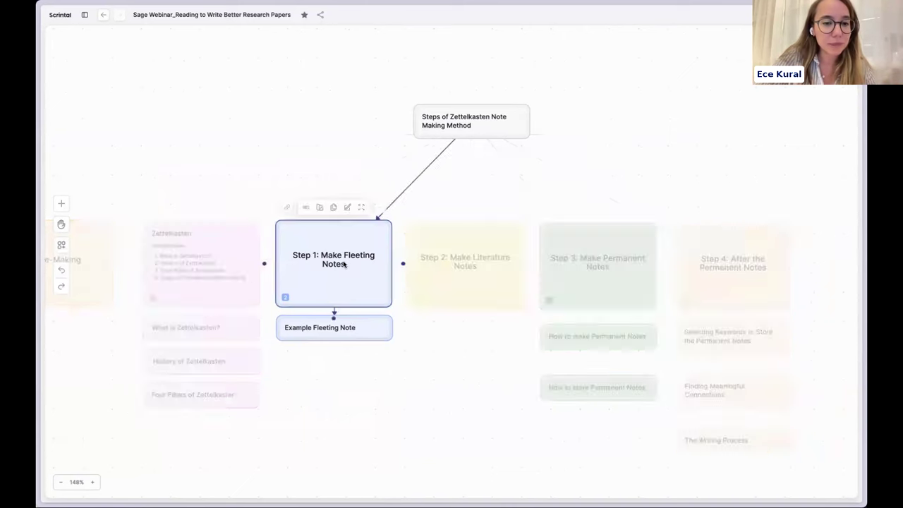
pyautogui.moveTo(334, 174); pyautogui.dragTo(288, 144)
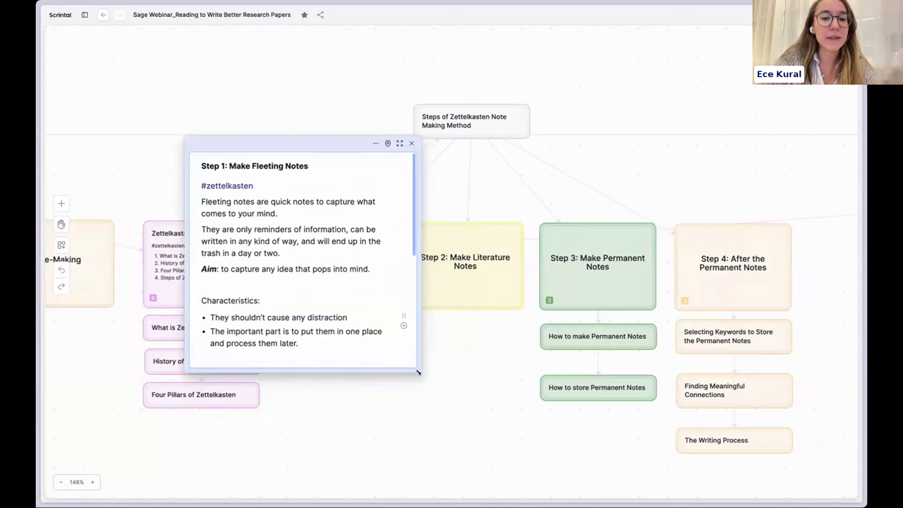
pyautogui.moveTo(417, 369); pyautogui.dragTo(459, 471)
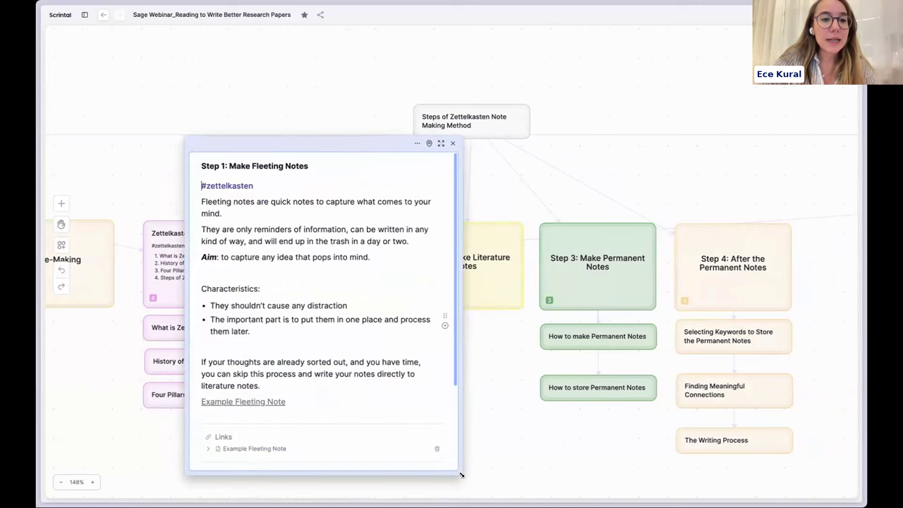
pyautogui.moveTo(310, 136); pyautogui.dragTo(293, 91)
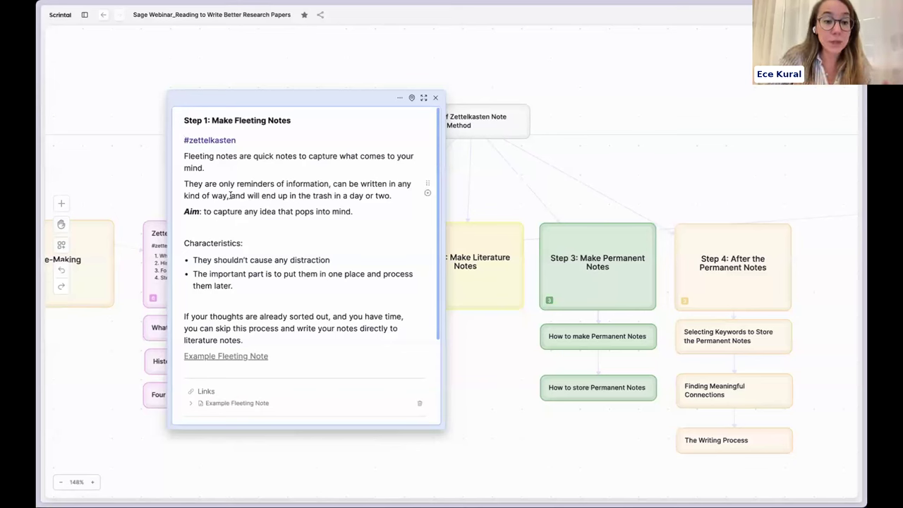
# Step: Open the linked Example Fleeting Note and follow its link to the Fleeting notes board
pyautogui.click(236, 357)
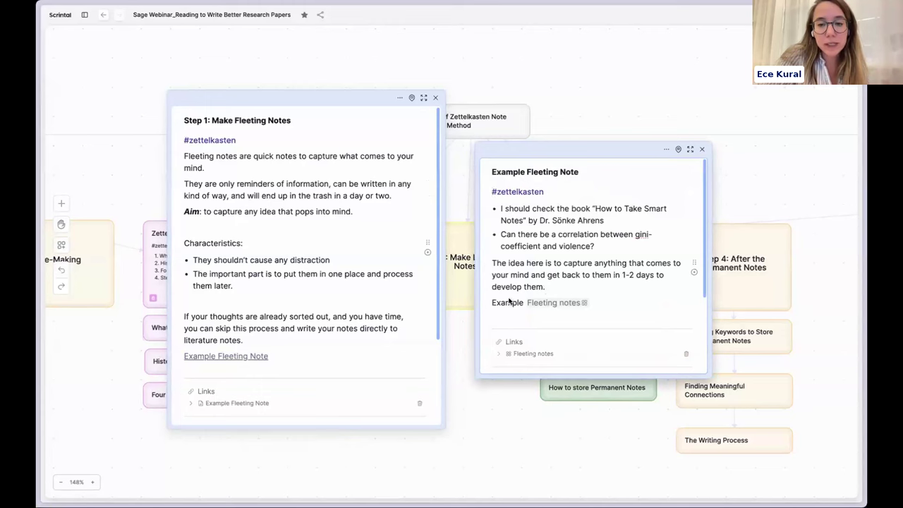
pyautogui.moveTo(553, 303)
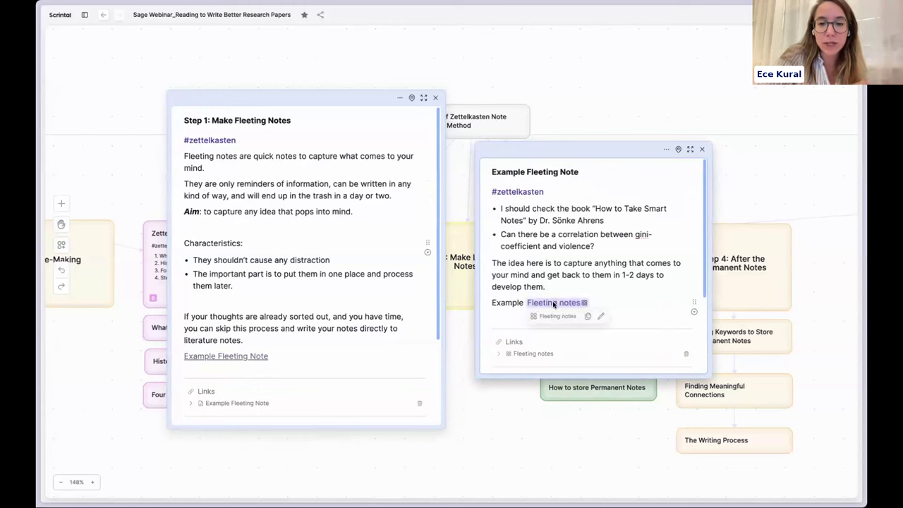
pyautogui.click(553, 303)
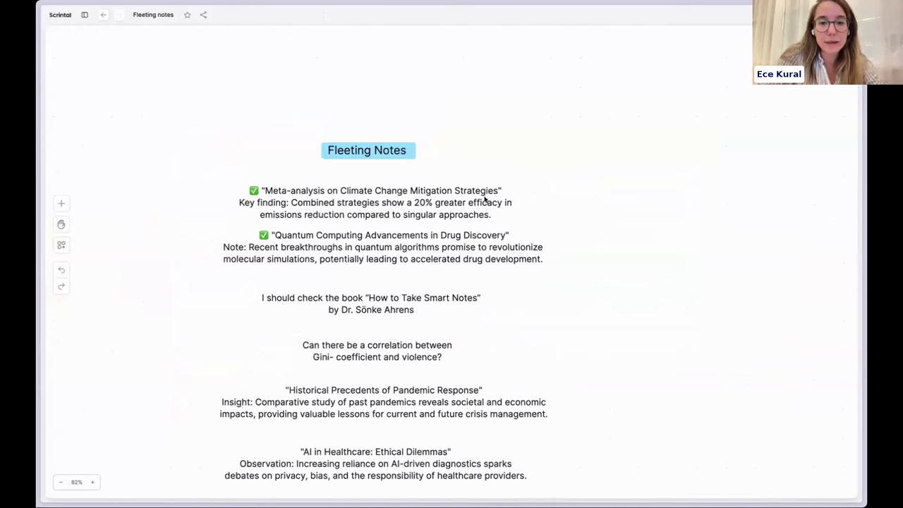
# Step: Move the climate change mitigation note slightly up, closer to the Fleeting Notes heading
pyautogui.click(454, 200)
pyautogui.moveTo(442, 188)
pyautogui.mouseDown()
pyautogui.moveTo(462, 196)
pyautogui.moveTo(451, 191)
pyautogui.mouseUp()
pyautogui.click(592, 262)
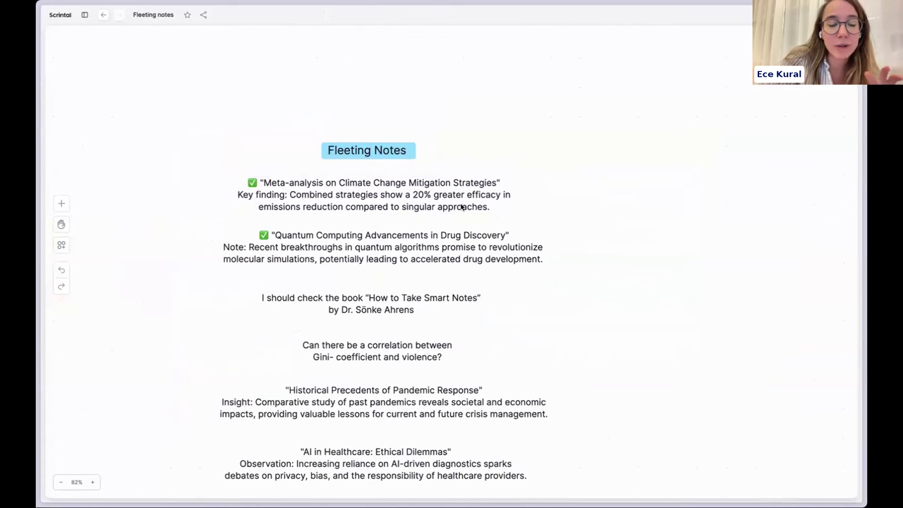
pyautogui.scroll(-5, 447, 262)
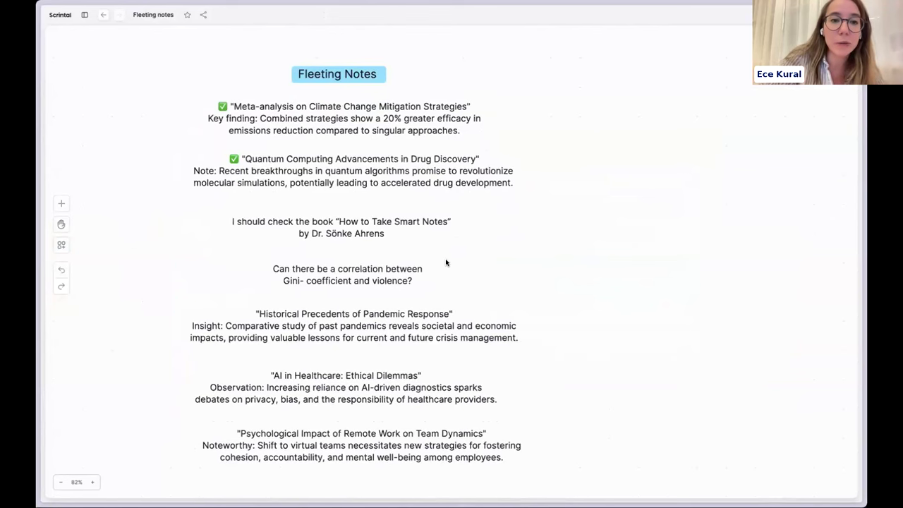
pyautogui.scroll(-3, 332, 253)
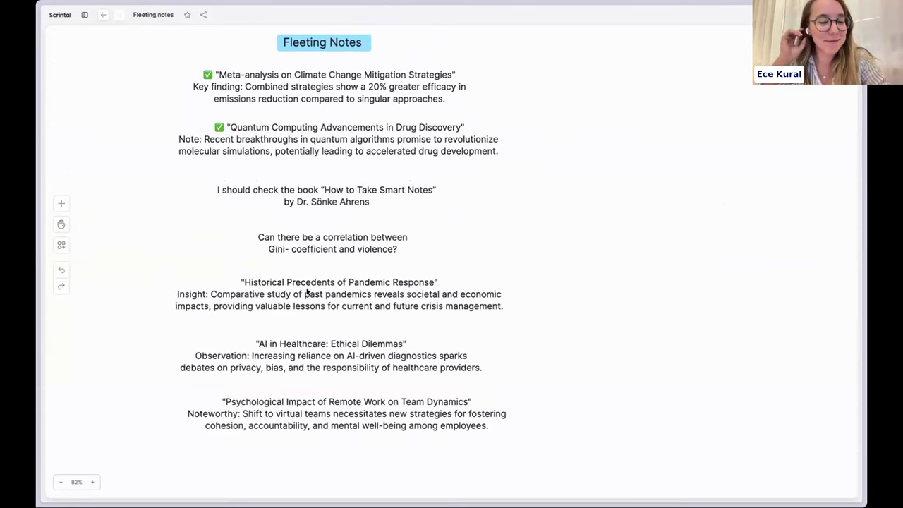
pyautogui.click(335, 248)
pyautogui.click(463, 242)
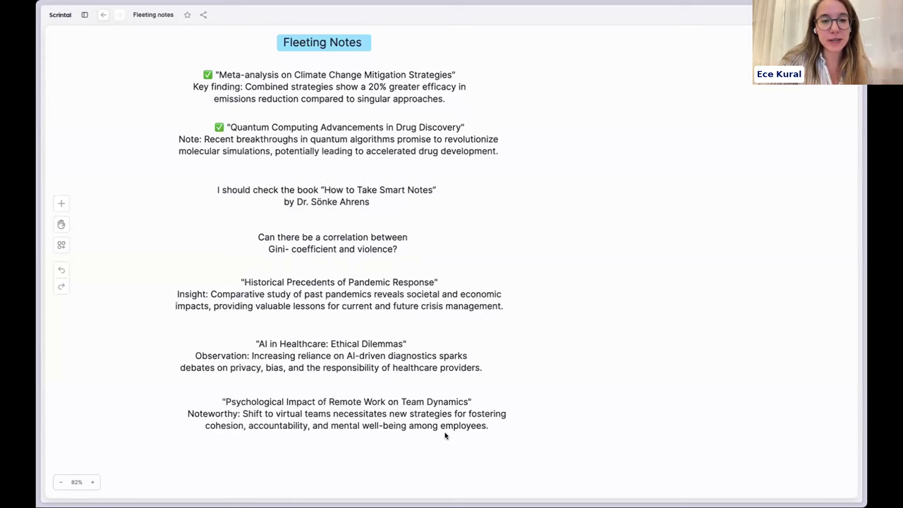
# Step: Highlight the two check-marked notes on climate change mitigation and quantum computing in orange
pyautogui.scroll(2, 538, 275)
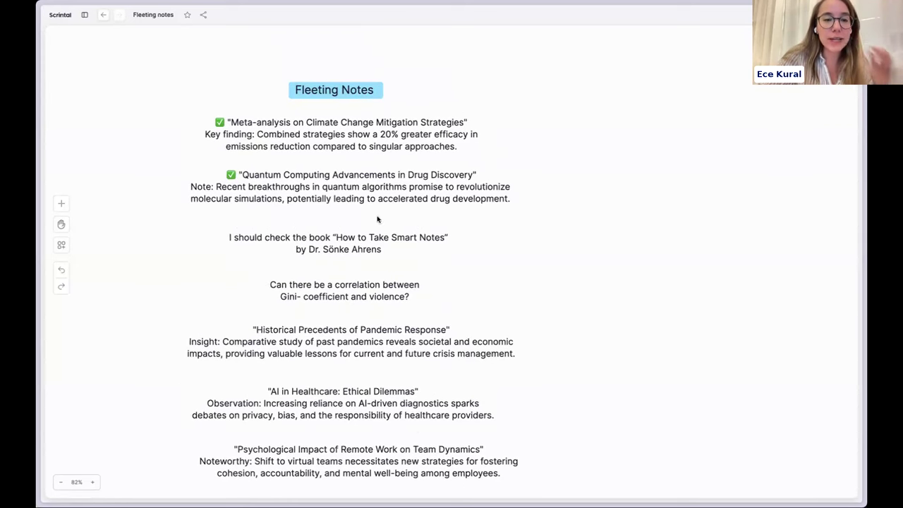
pyautogui.moveTo(174, 119); pyautogui.dragTo(517, 226)
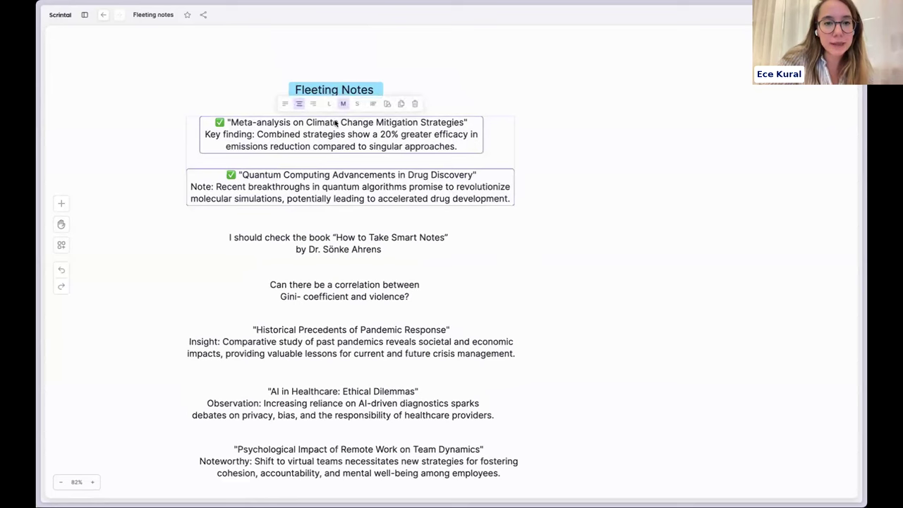
pyautogui.click(387, 104)
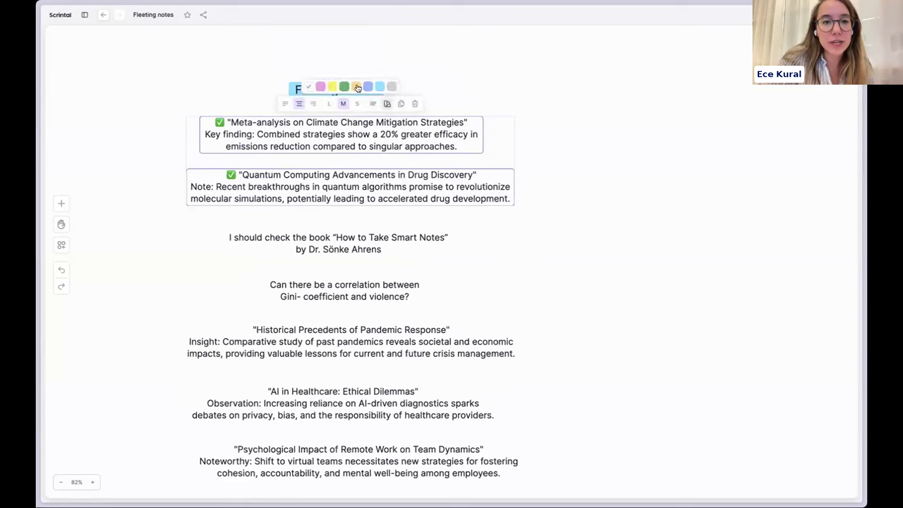
pyautogui.click(357, 88)
pyautogui.click(527, 285)
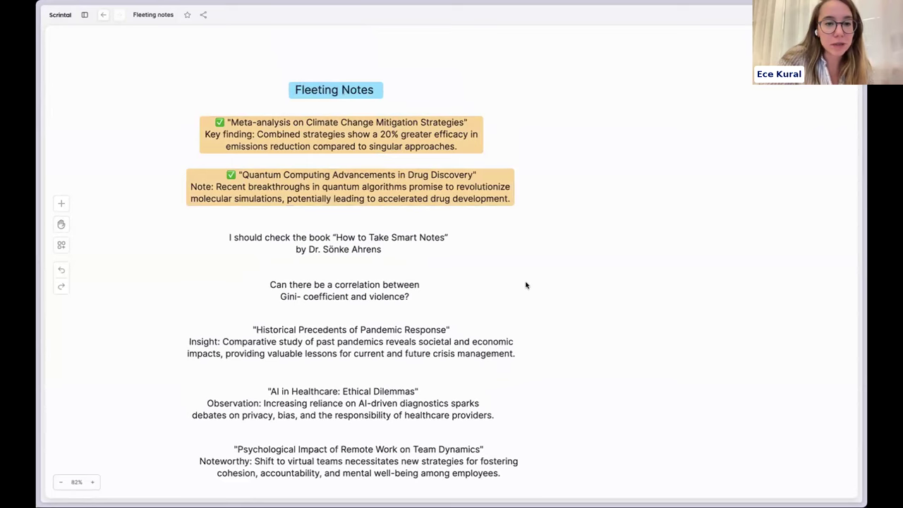
# Step: Highlight the "How to Take Smart Notes" book note and the Gini-coefficient question in light blue
pyautogui.scroll(-2, 523, 283)
pyautogui.moveTo(153, 147); pyautogui.dragTo(405, 237)
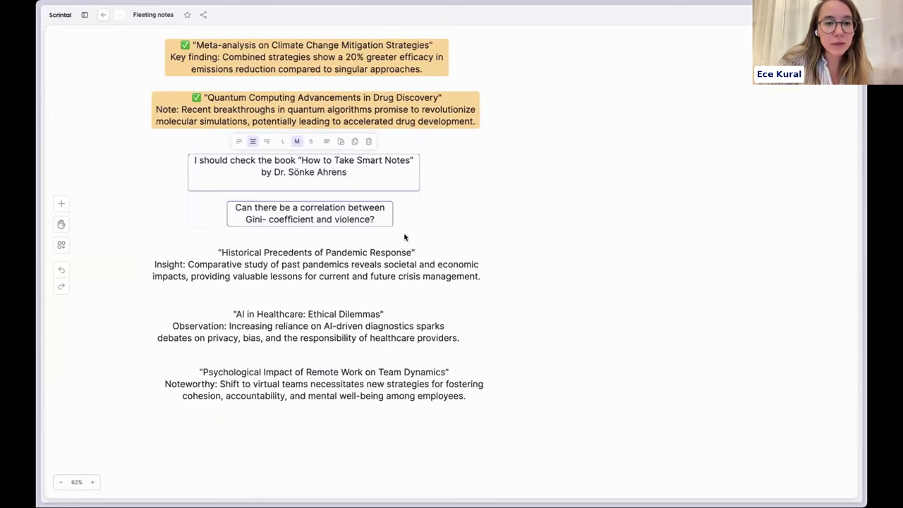
pyautogui.click(341, 141)
pyautogui.click(333, 124)
pyautogui.click(484, 176)
pyautogui.scroll(3, 484, 175)
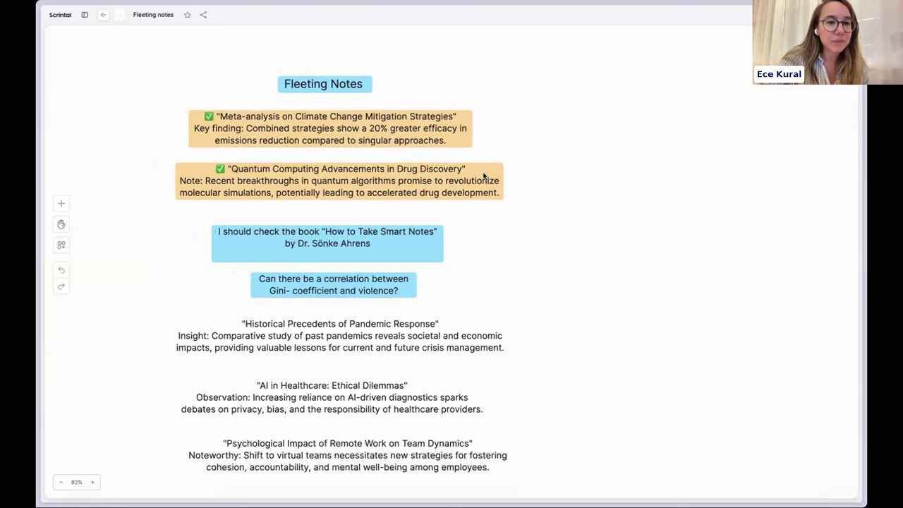
pyautogui.scroll(-1, 491, 228)
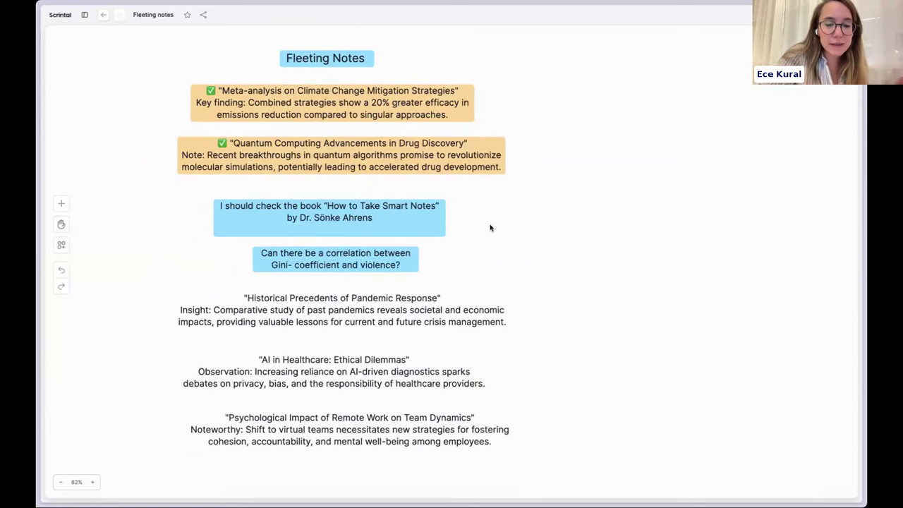
pyautogui.click(335, 218)
pyautogui.click(541, 250)
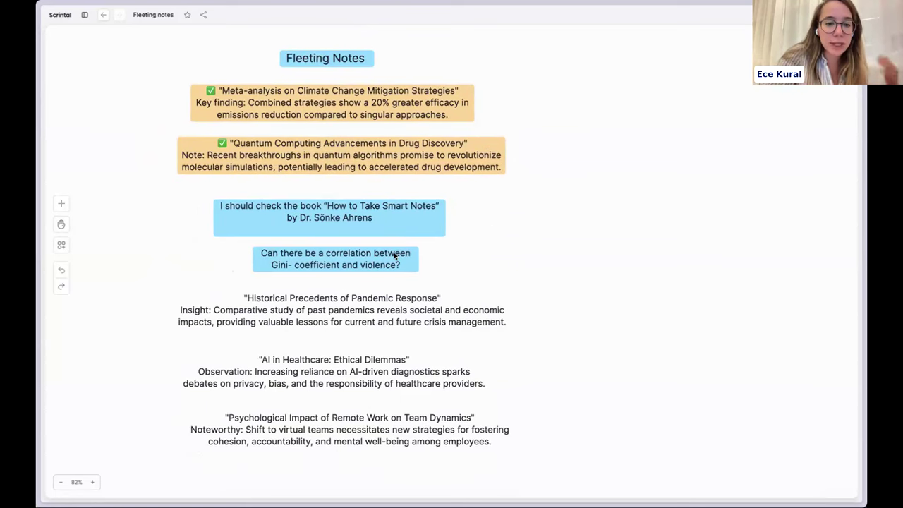
pyautogui.click(394, 255)
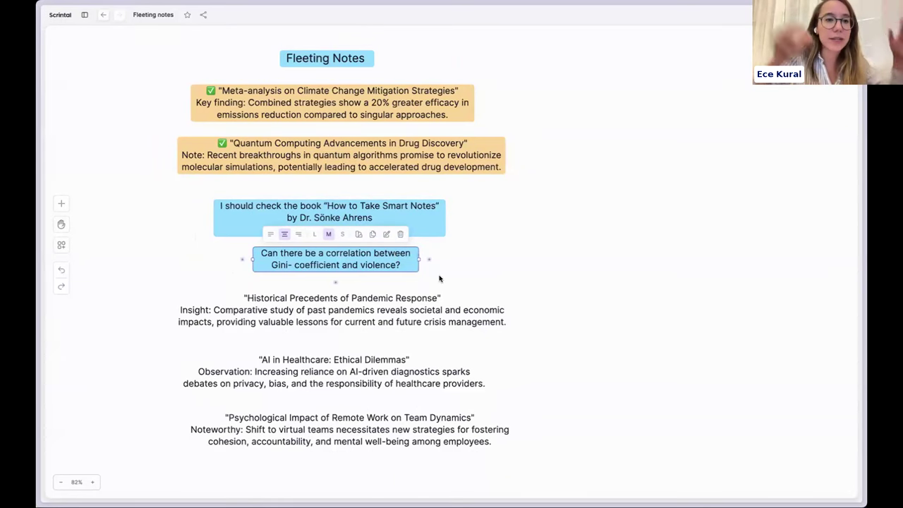
# Step: Return to the "Sage Webinar_Reading to Write Better Research Papers" board and close both open fleeting note windows
pyautogui.click(102, 19)
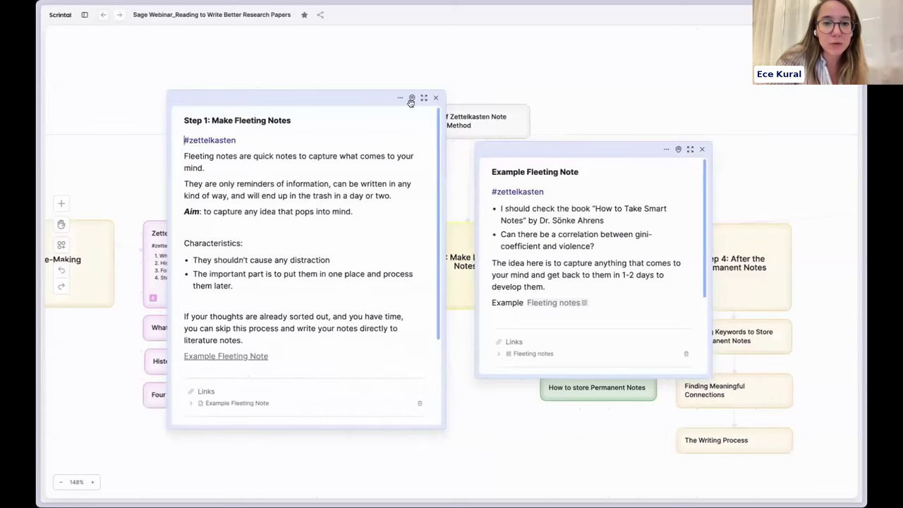
pyautogui.click(435, 98)
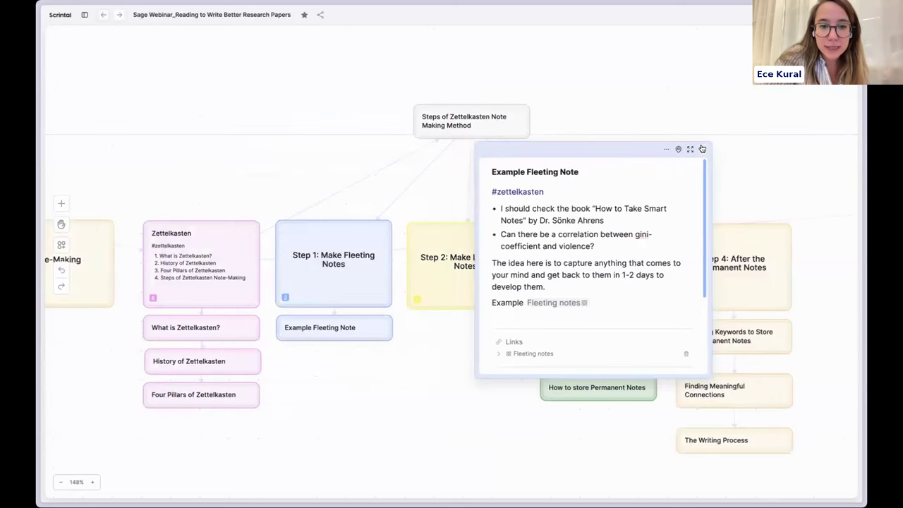
pyautogui.click(702, 149)
# Step: Open the "Step 2: Make Literature Notes" card and move its window aside, over the Step 1 card
pyautogui.hscroll(5, 497, 385)
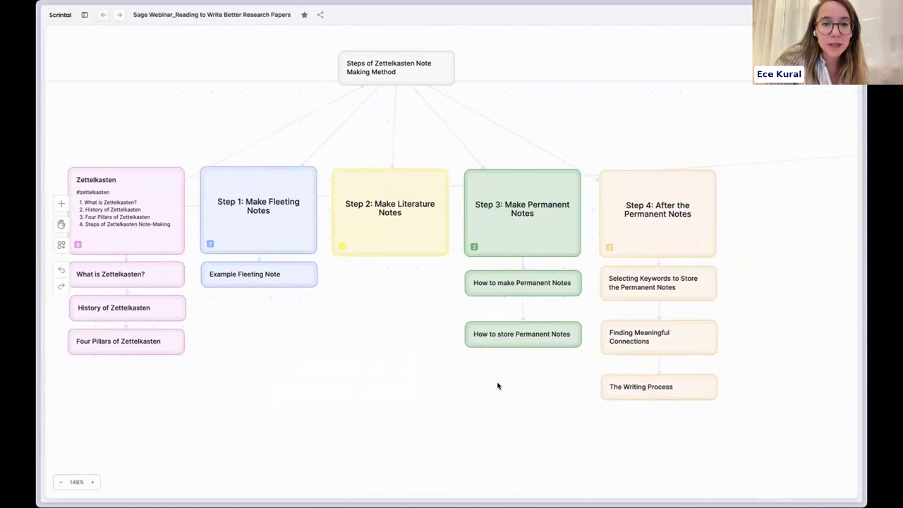
pyautogui.scroll(5, 388, 397)
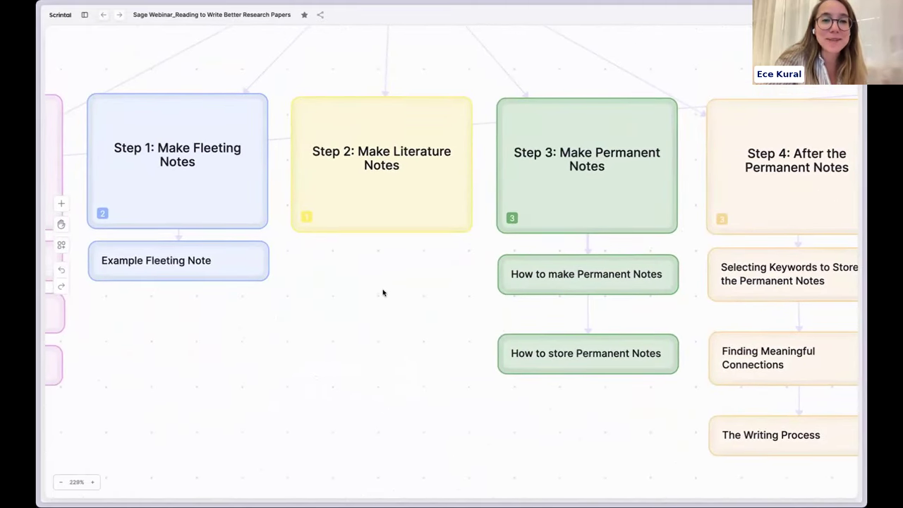
pyautogui.scroll(3, 383, 292)
pyautogui.doubleClick(358, 172)
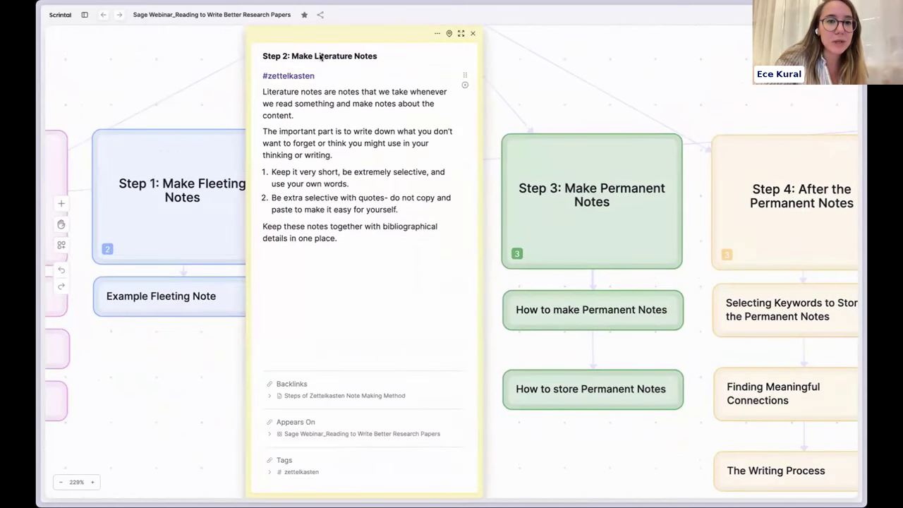
pyautogui.moveTo(304, 35); pyautogui.dragTo(232, 38)
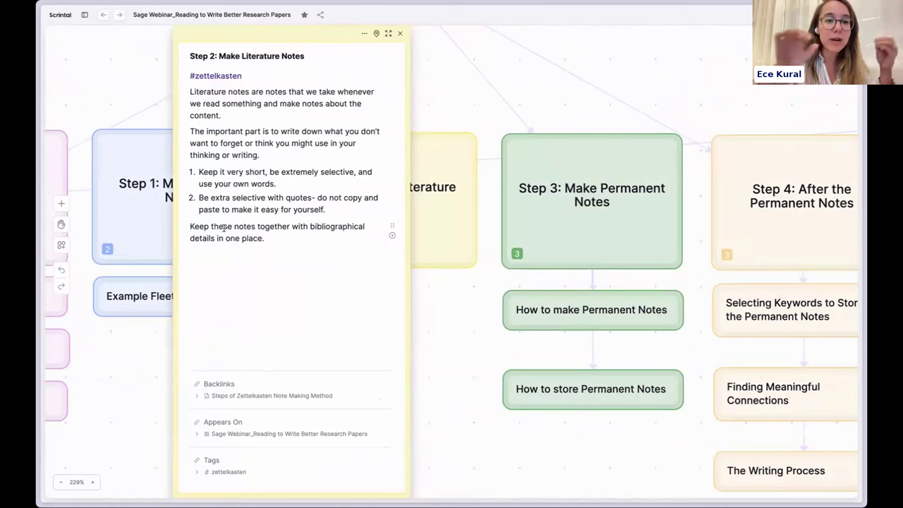
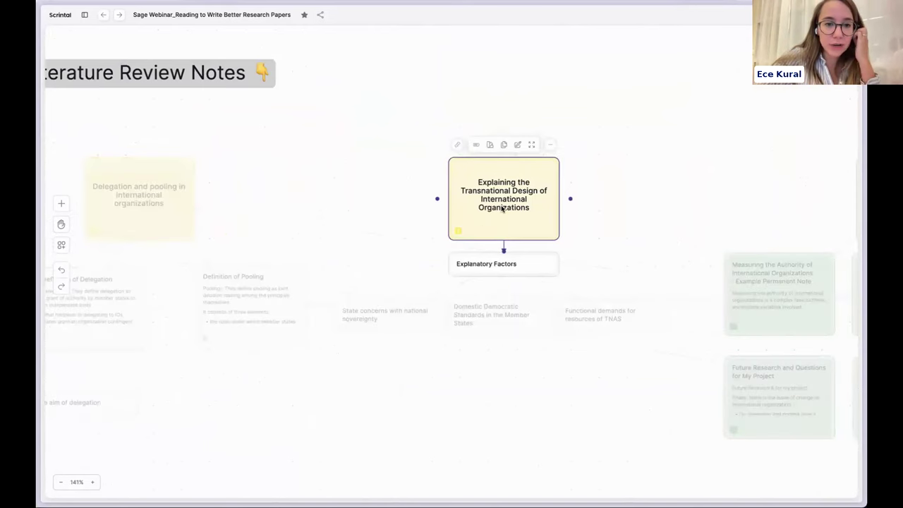
# Step: Examine the connections of the Definition of Pooling card and the three explanatory factor cards under Literature Review Notes
pyautogui.click(231, 303)
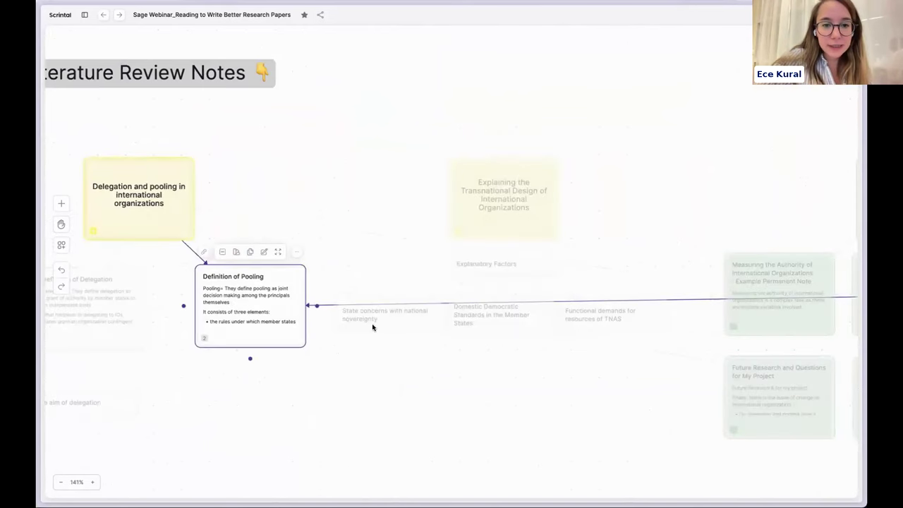
pyautogui.click(394, 315)
pyautogui.click(475, 321)
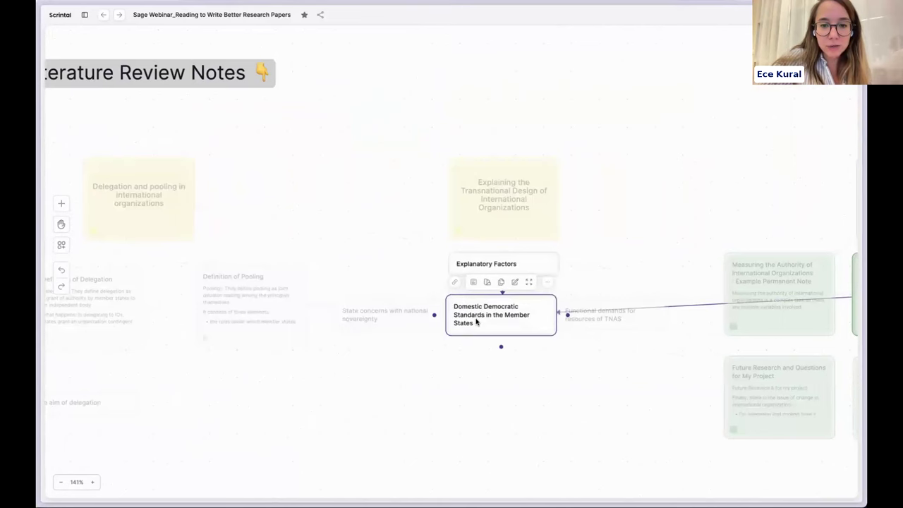
pyautogui.click(598, 319)
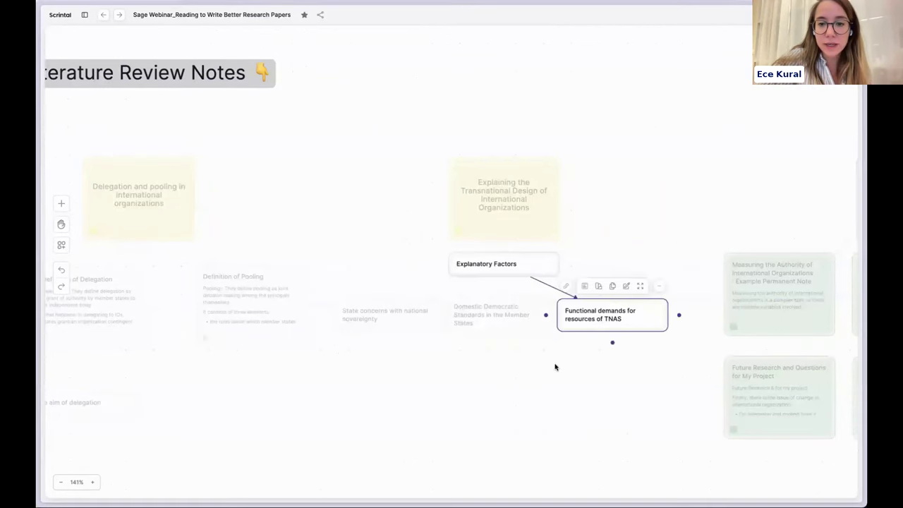
pyautogui.click(555, 365)
pyautogui.click(605, 309)
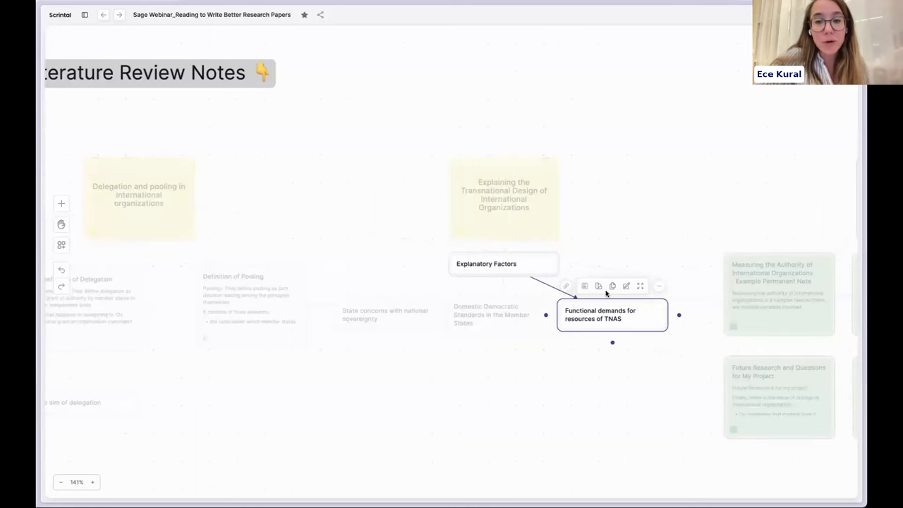
# Step: Inspect the backlinks of the "Explaining the Transnational Design of International Organizations" and "Domestic Democratic Standards in the Member States" cards
pyautogui.hscroll(2, 648, 240)
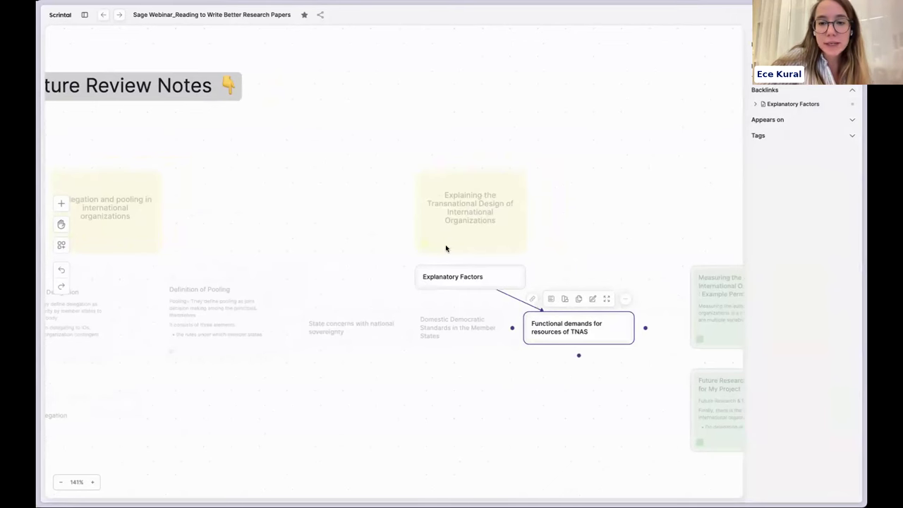
pyautogui.click(464, 219)
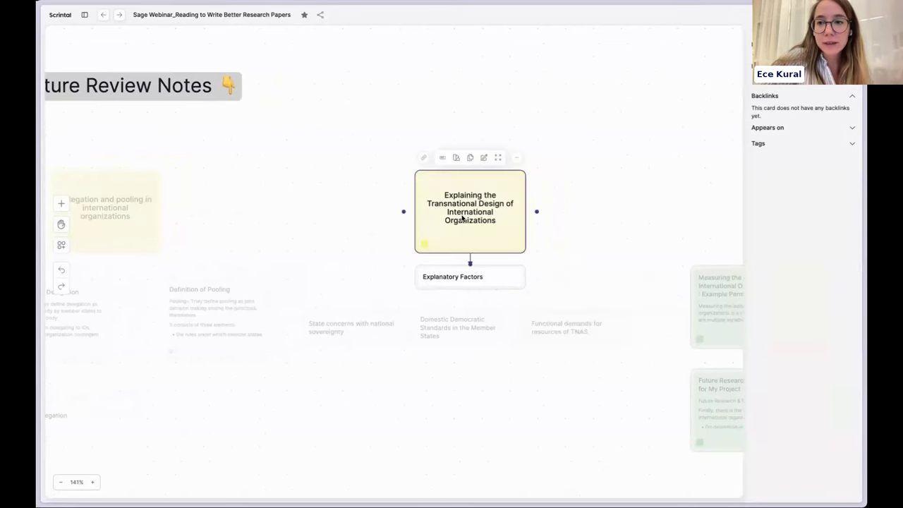
pyautogui.click(469, 325)
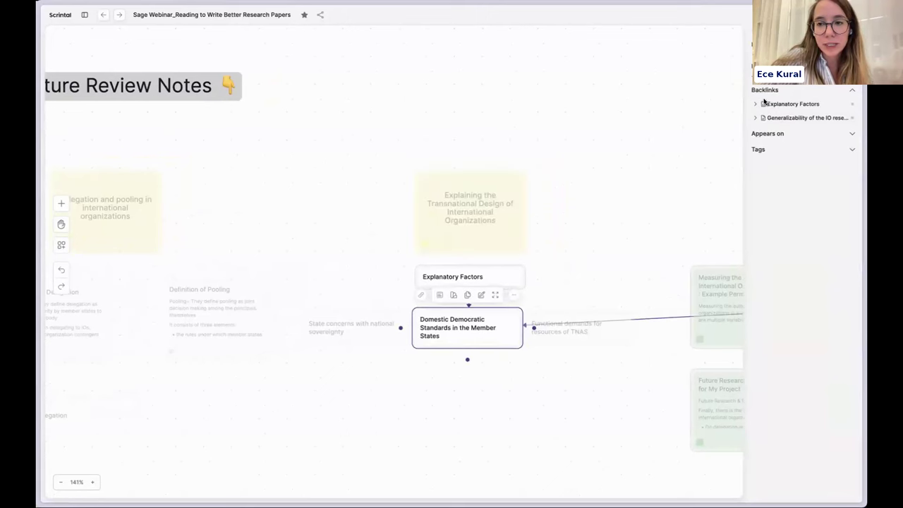
pyautogui.click(491, 206)
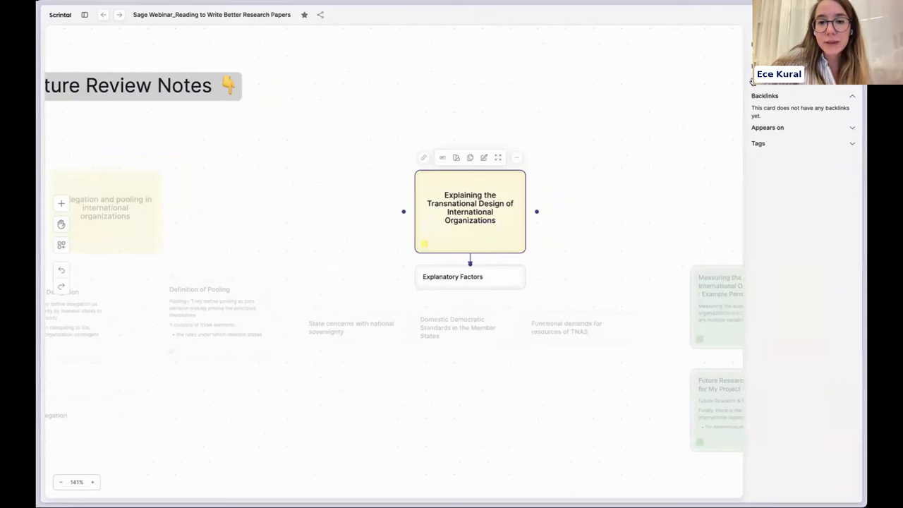
# Step: Check the connections of the "Domestic Democratic Standards in the Member States" card and look over the Example Literature Review Notes
pyautogui.click(469, 330)
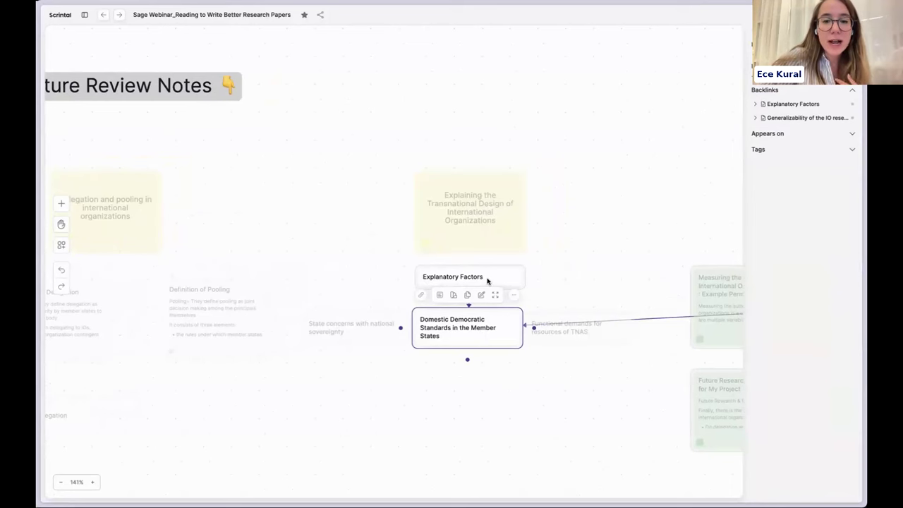
pyautogui.click(522, 394)
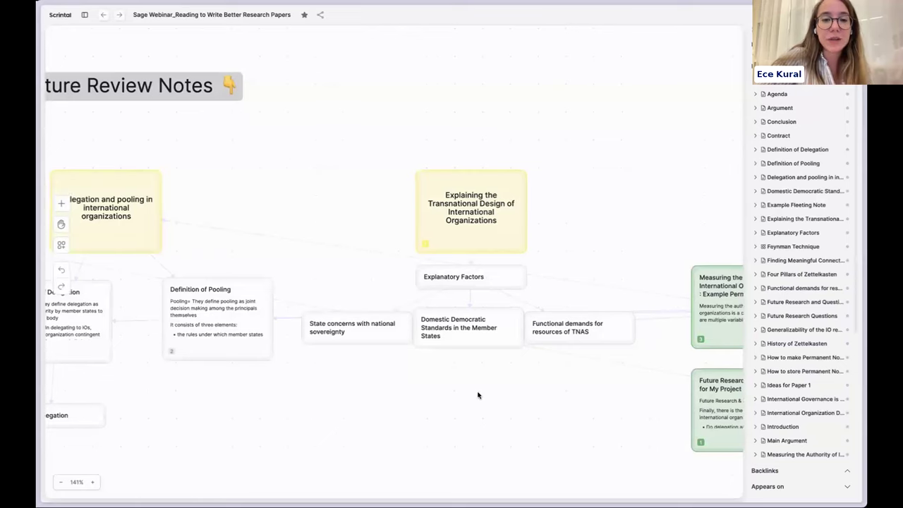
pyautogui.hscroll(-2, 478, 394)
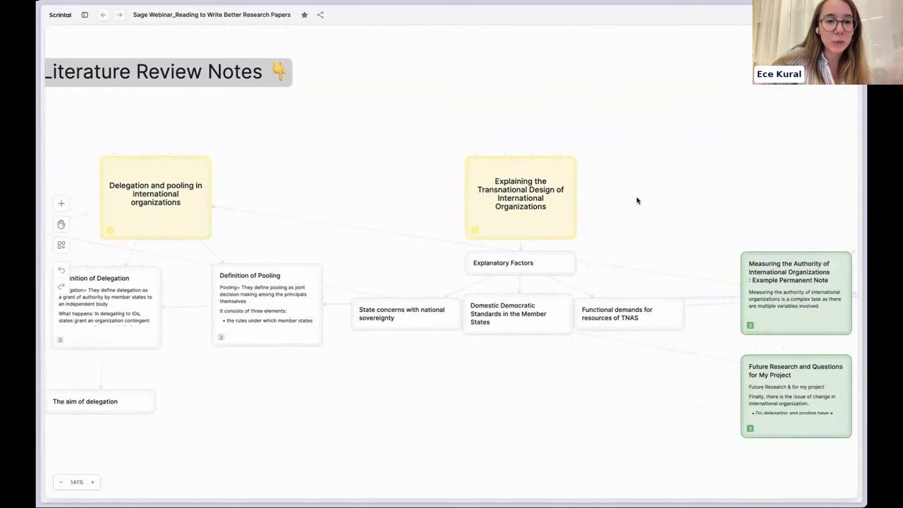
pyautogui.hscroll(-2, 637, 201)
pyautogui.scroll(1, 637, 201)
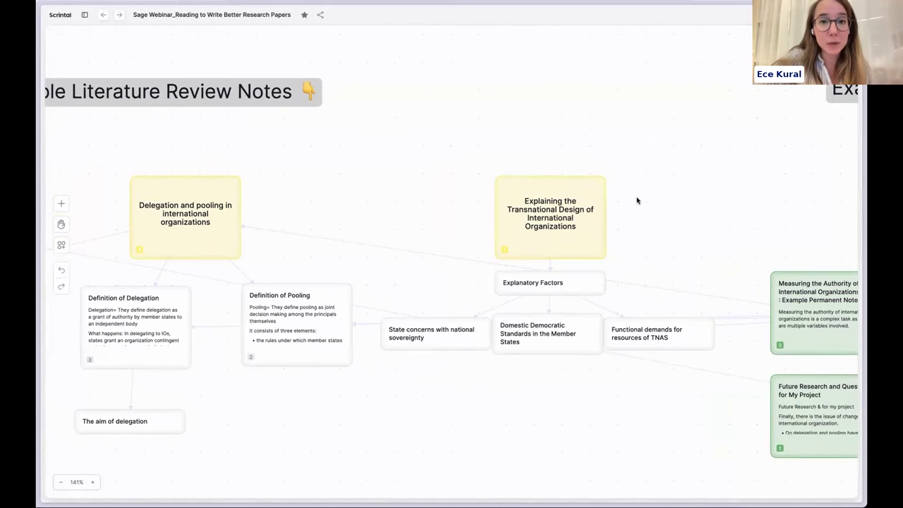
pyautogui.hscroll(-3, 636, 201)
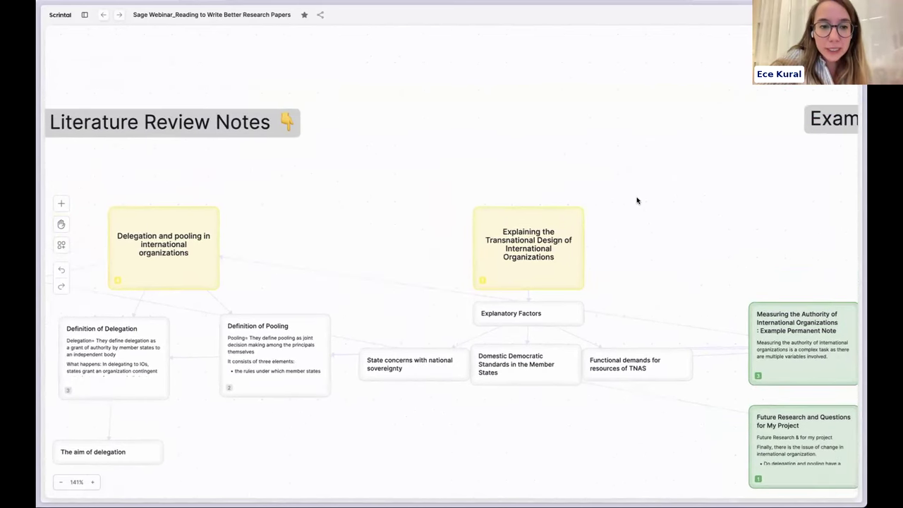
pyautogui.hscroll(-2, 637, 200)
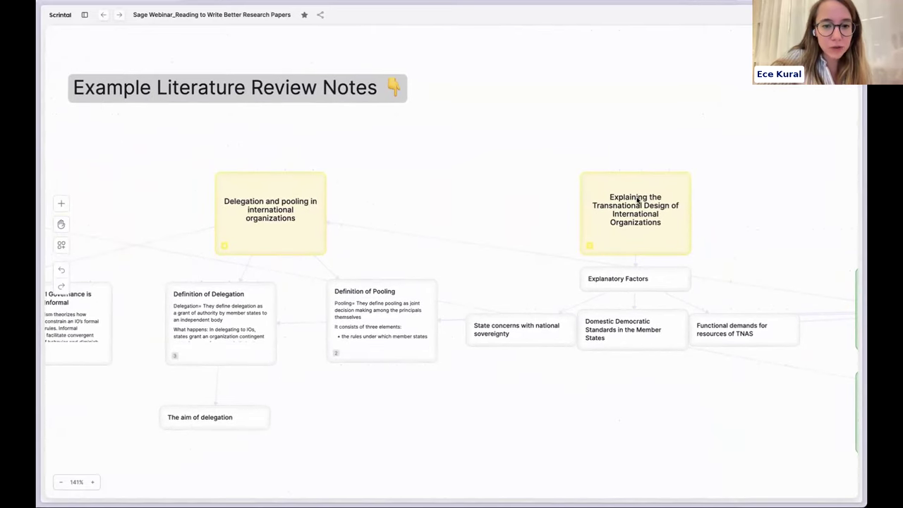
# Step: Open the "Step 3: Make Permanent Notes" card, move its window aside to read it, and close it
pyautogui.scroll(-5, 637, 200)
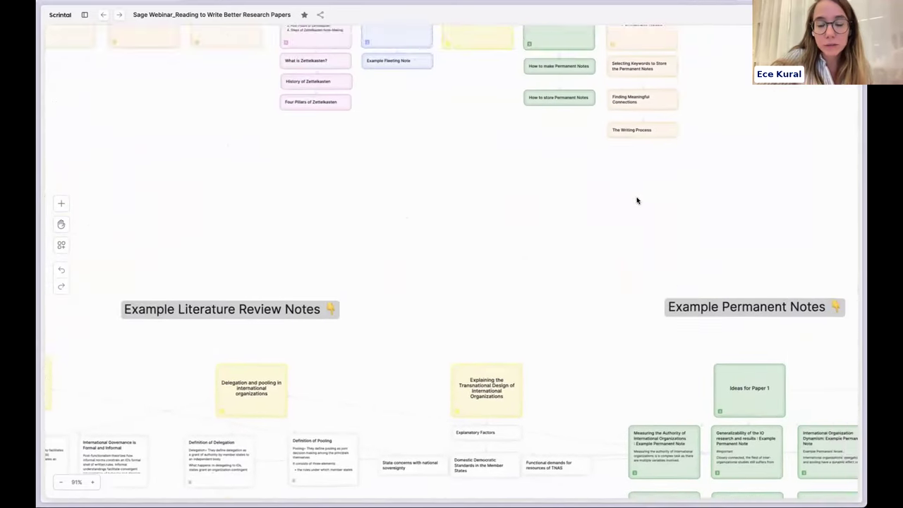
pyautogui.scroll(3, 636, 200)
pyautogui.scroll(5, 636, 200)
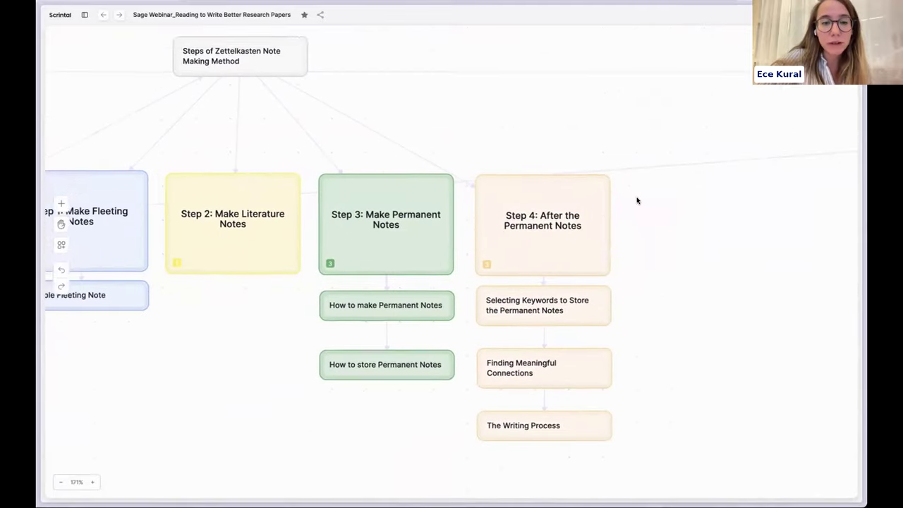
pyautogui.hscroll(-3, 636, 200)
pyautogui.scroll(-1, 637, 200)
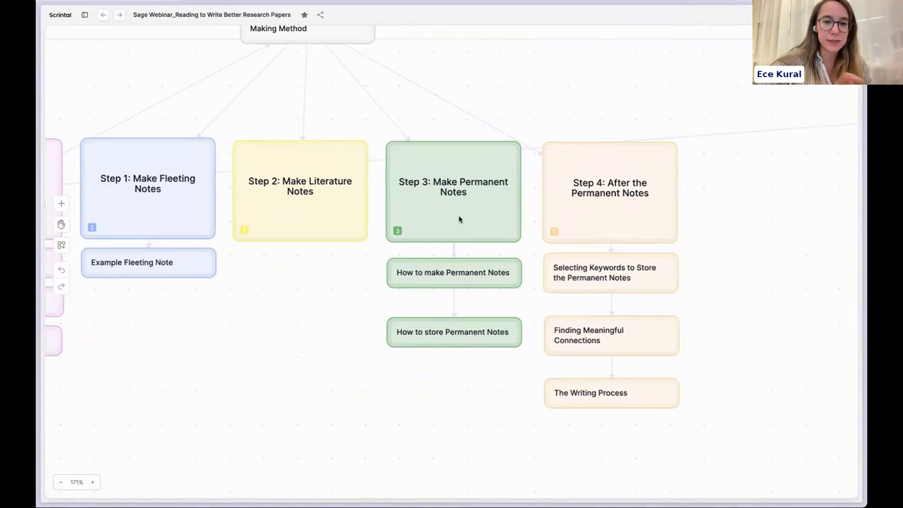
pyautogui.doubleClick(434, 203)
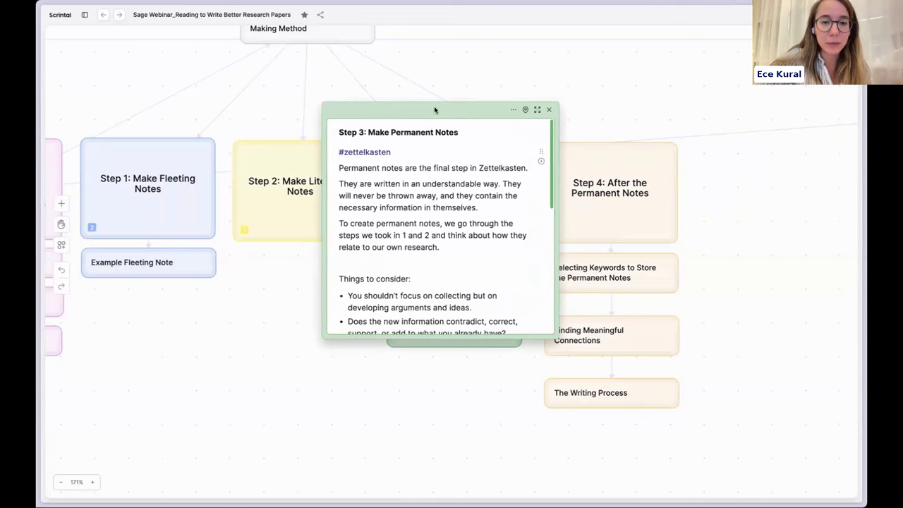
pyautogui.moveTo(434, 105); pyautogui.dragTo(339, 81)
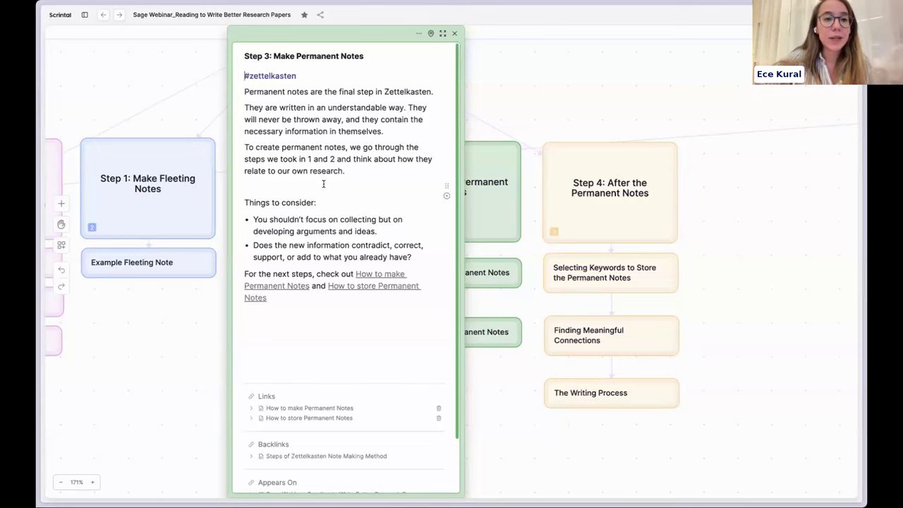
pyautogui.moveTo(236, 35); pyautogui.dragTo(98, 51)
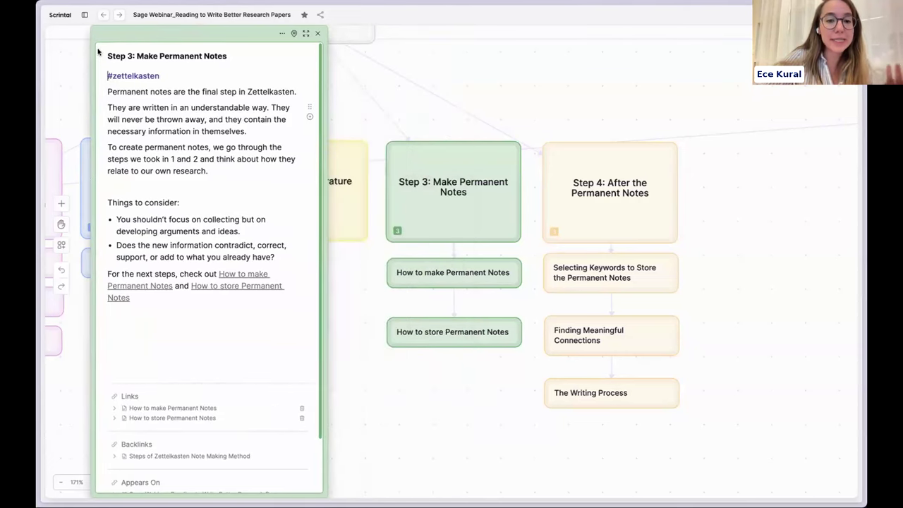
pyautogui.click(317, 35)
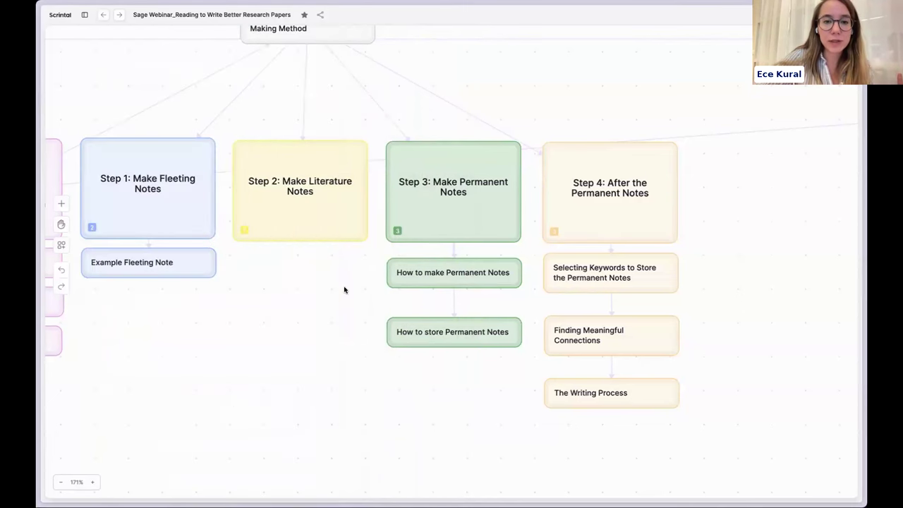
# Step: Read the "How to make Permanent Notes" and "How to store Permanent Notes" cards and close their windows
pyautogui.click(464, 275)
pyautogui.moveTo(445, 187); pyautogui.dragTo(253, 148)
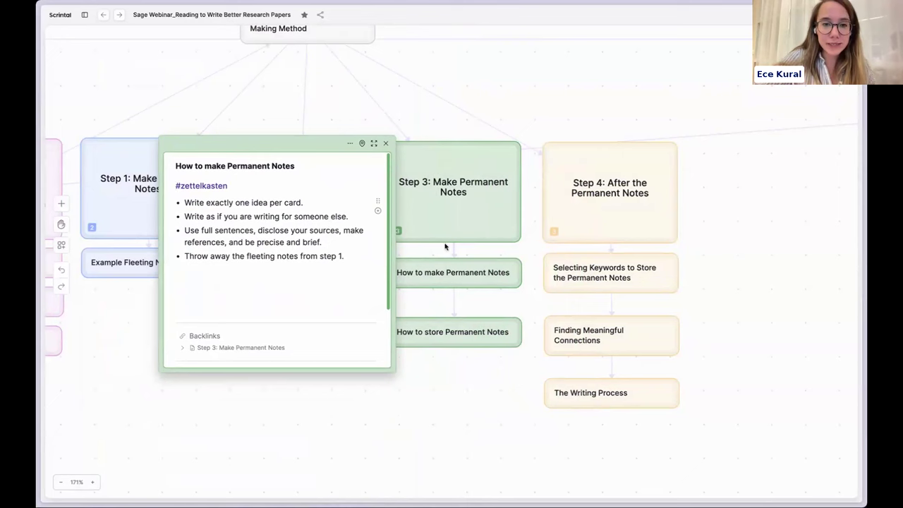
pyautogui.hscroll(-3, 443, 378)
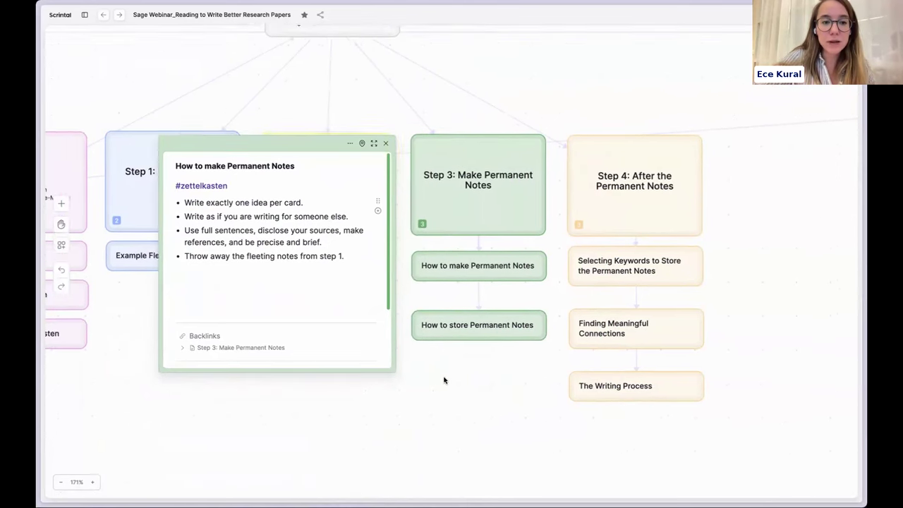
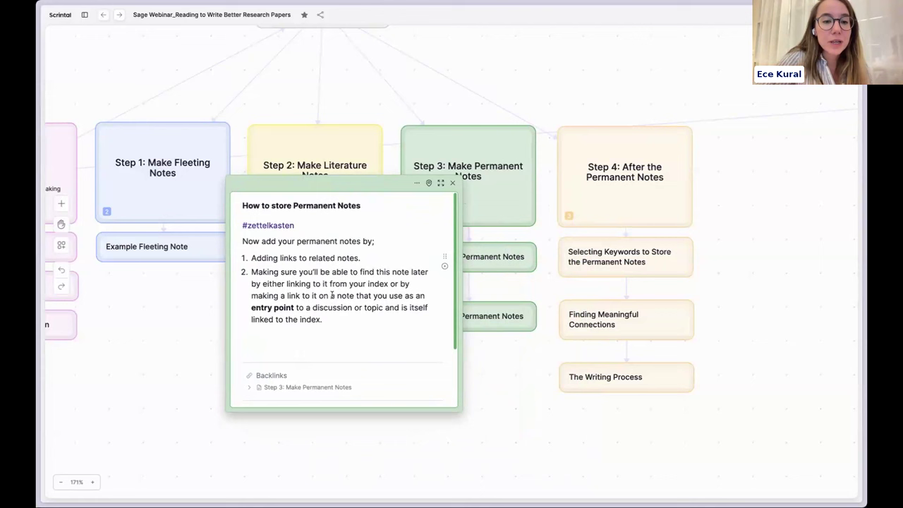
pyautogui.click(452, 183)
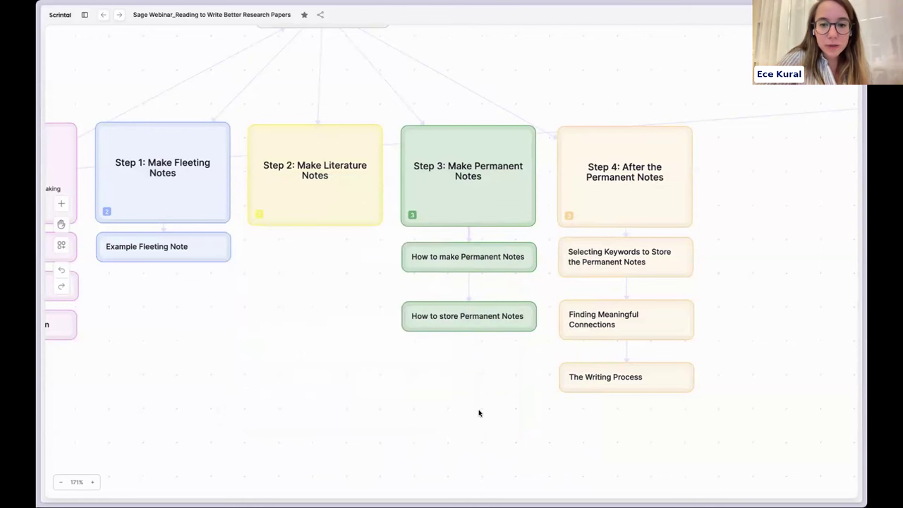
# Step: Open the "Ideas for Paper 1" card under Example Permanent Notes, review its linked notes, and close it
pyautogui.scroll(-5, 478, 413)
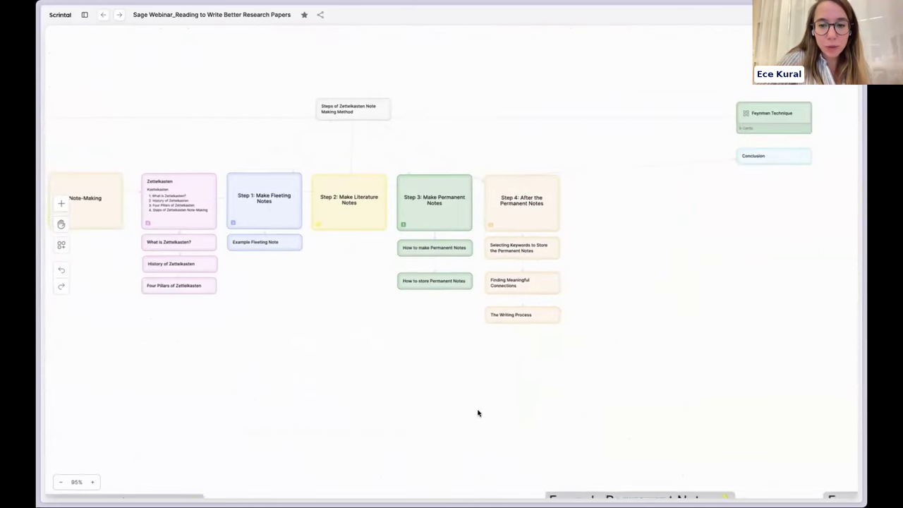
pyautogui.scroll(-10, 478, 413)
pyautogui.scroll(-1, 478, 412)
pyautogui.scroll(6, 537, 382)
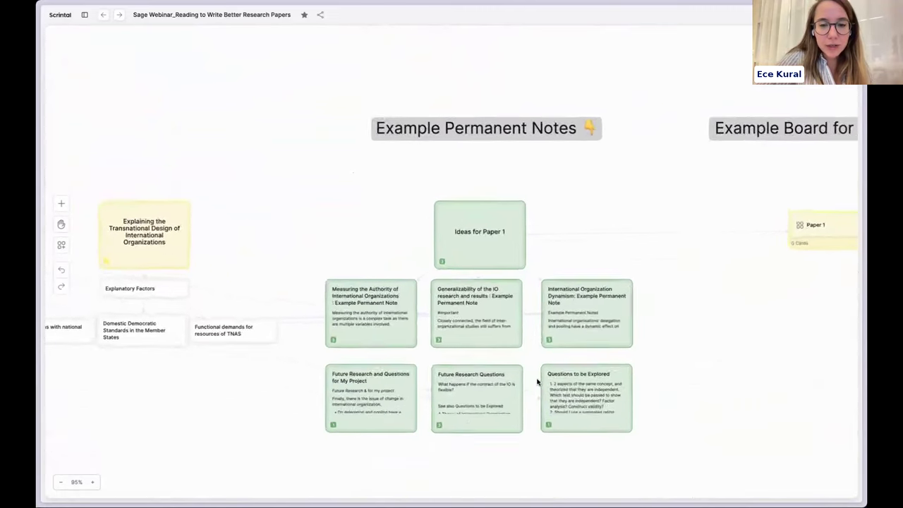
pyautogui.scroll(-5, 537, 381)
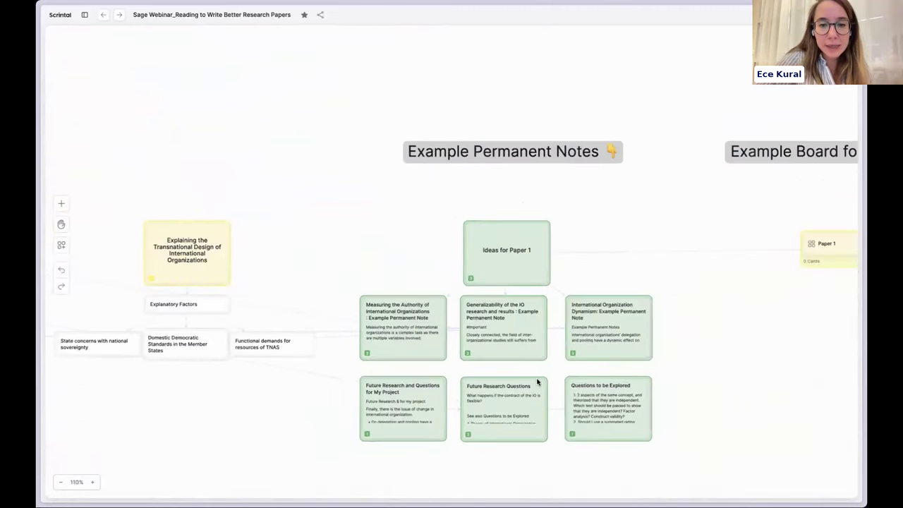
pyautogui.scroll(3, 560, 277)
pyautogui.scroll(4, 559, 277)
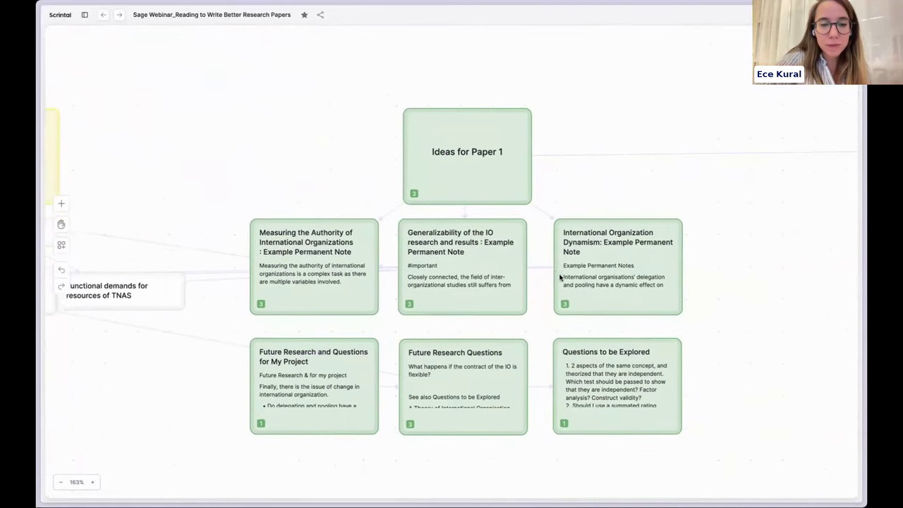
pyautogui.click(465, 165)
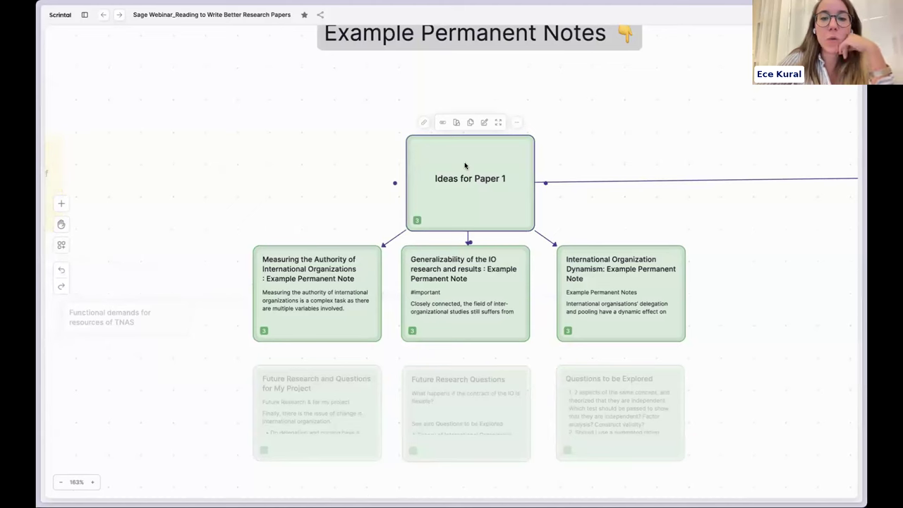
pyautogui.doubleClick(465, 165)
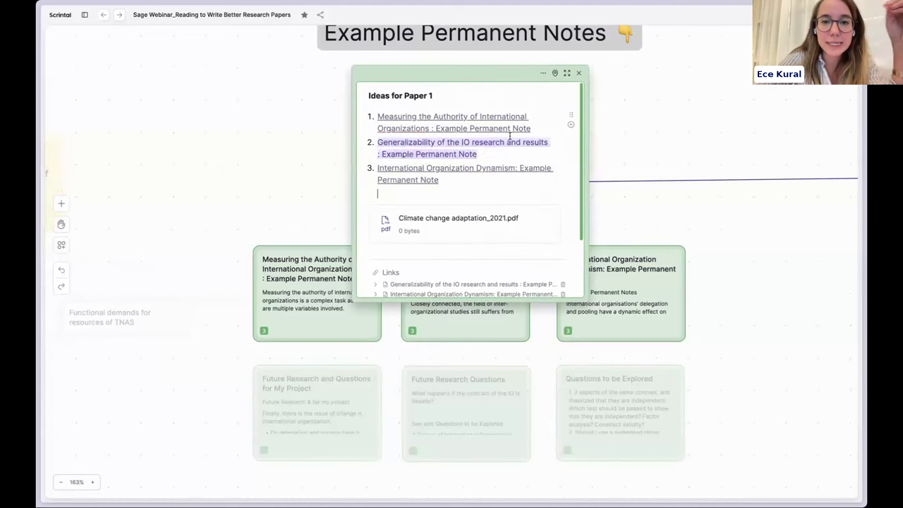
pyautogui.click(506, 184)
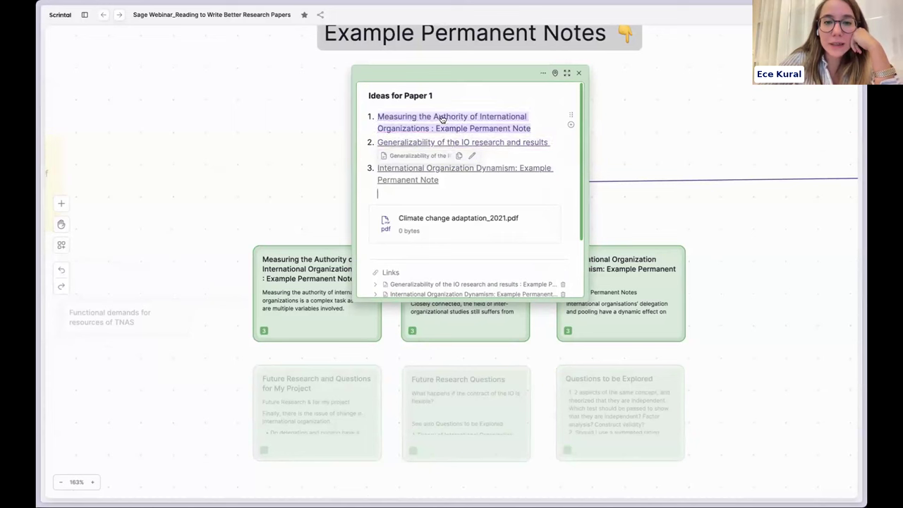
pyautogui.click(579, 74)
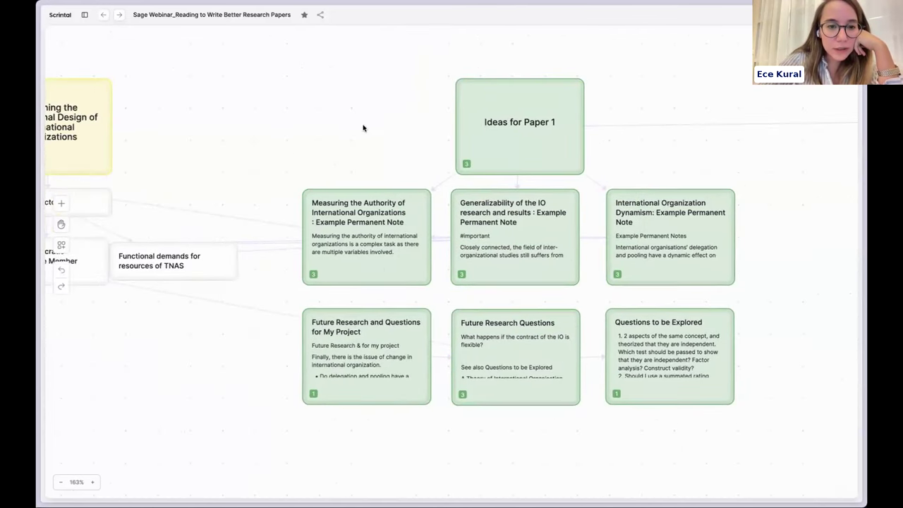
# Step: Open the "Measuring the Authority of International Organizations" permanent note and move its window aside, below the International Organization Dynamism card
pyautogui.click(400, 197)
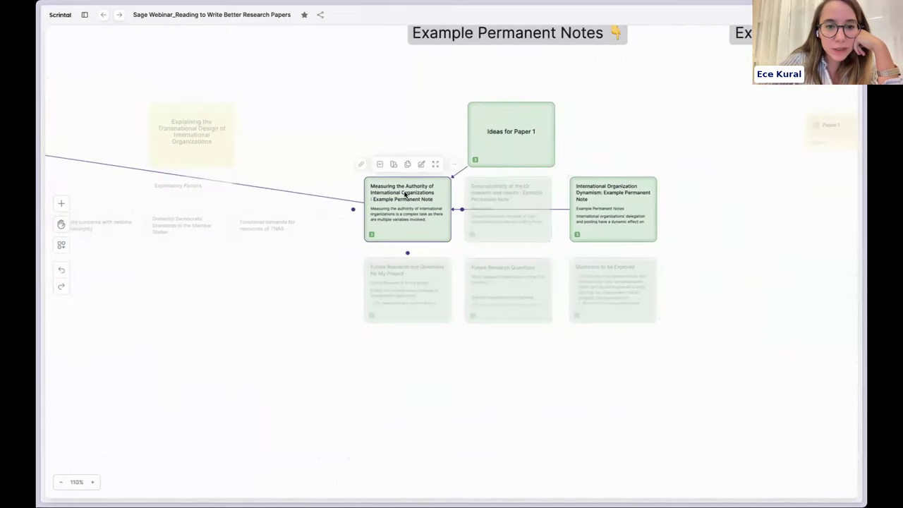
pyautogui.doubleClick(428, 199)
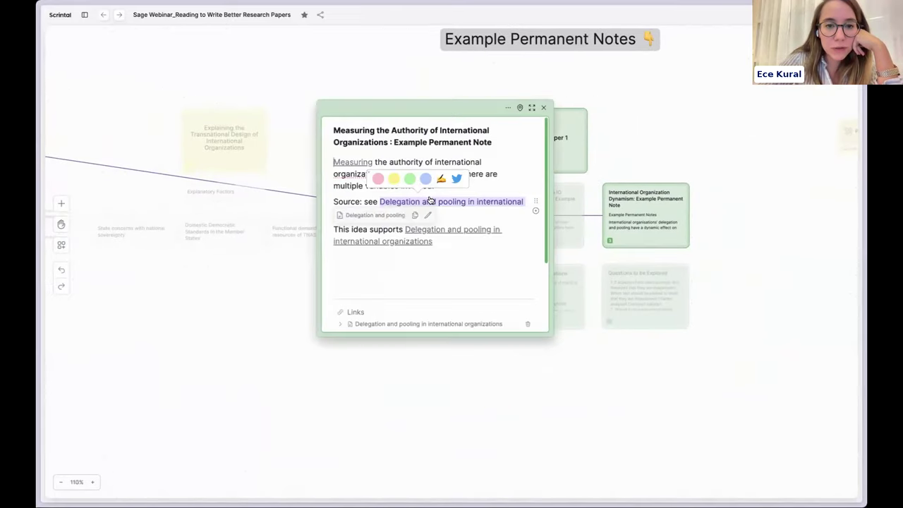
pyautogui.click(447, 229)
pyautogui.moveTo(766, 108); pyautogui.dragTo(527, 225)
pyautogui.click(552, 225)
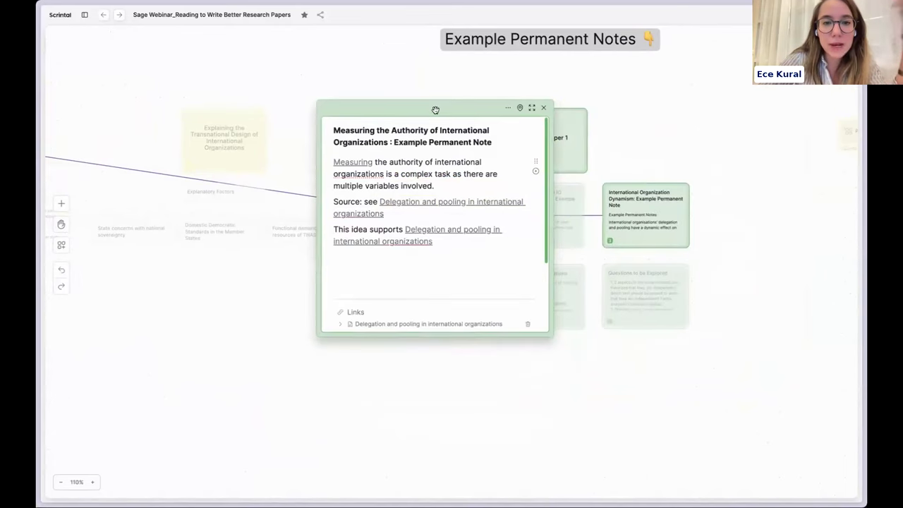
pyautogui.moveTo(415, 104); pyautogui.dragTo(699, 278)
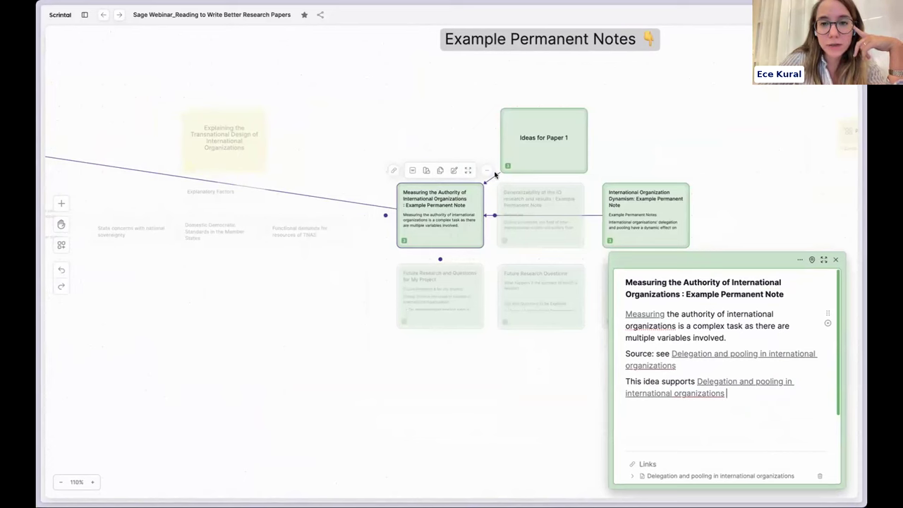
# Step: Close the open note window and trace the "Measuring the Authority of International Organizations" card's connection to the "Delegation and pooling in international organizations" literature card
pyautogui.moveTo(524, 143)
pyautogui.mouseDown()
pyautogui.moveTo(521, 124)
pyautogui.moveTo(518, 142)
pyautogui.mouseUp()
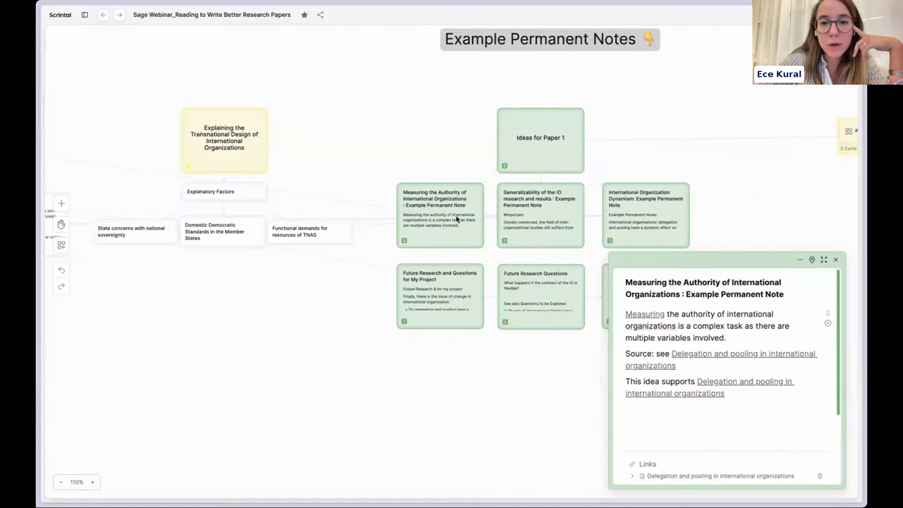
pyautogui.click(458, 219)
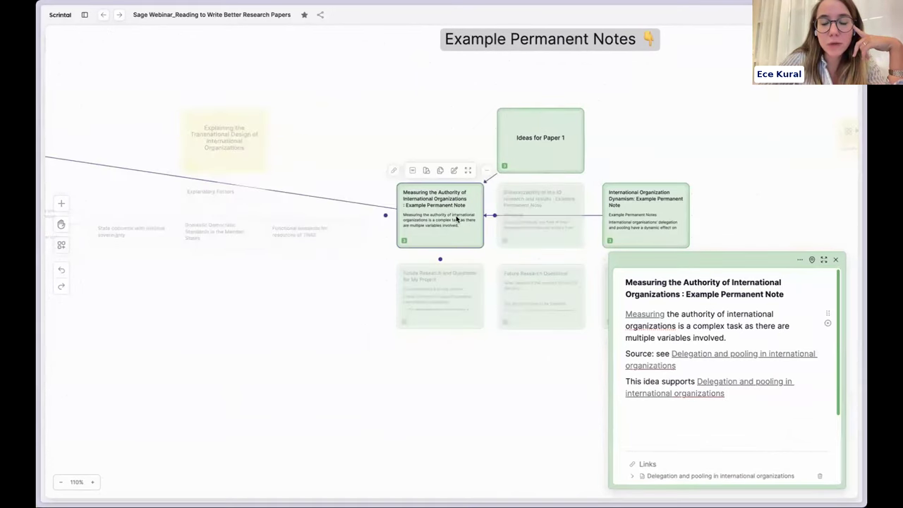
pyautogui.click(835, 260)
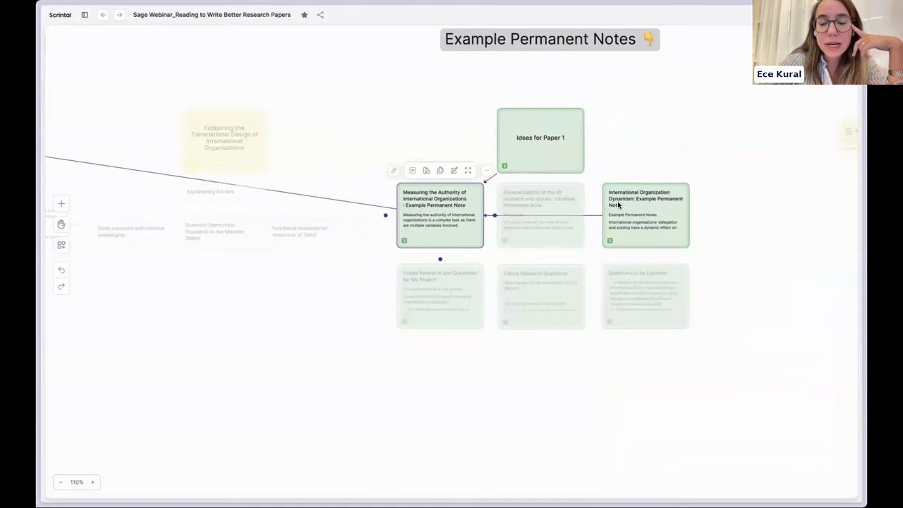
pyautogui.moveTo(617, 201)
pyautogui.mouseDown()
pyautogui.moveTo(619, 190)
pyautogui.moveTo(618, 205)
pyautogui.mouseUp()
pyautogui.click(429, 215)
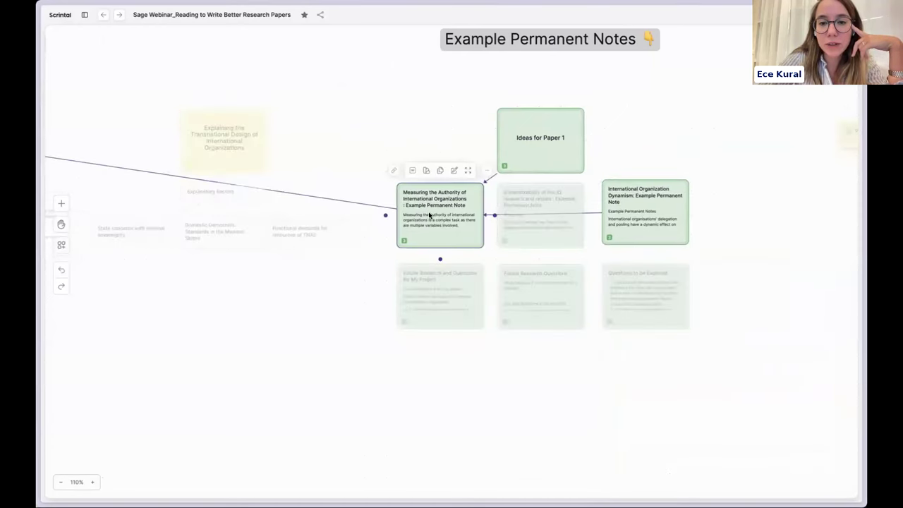
pyautogui.hscroll(-5, 353, 259)
pyautogui.scroll(-2, 353, 260)
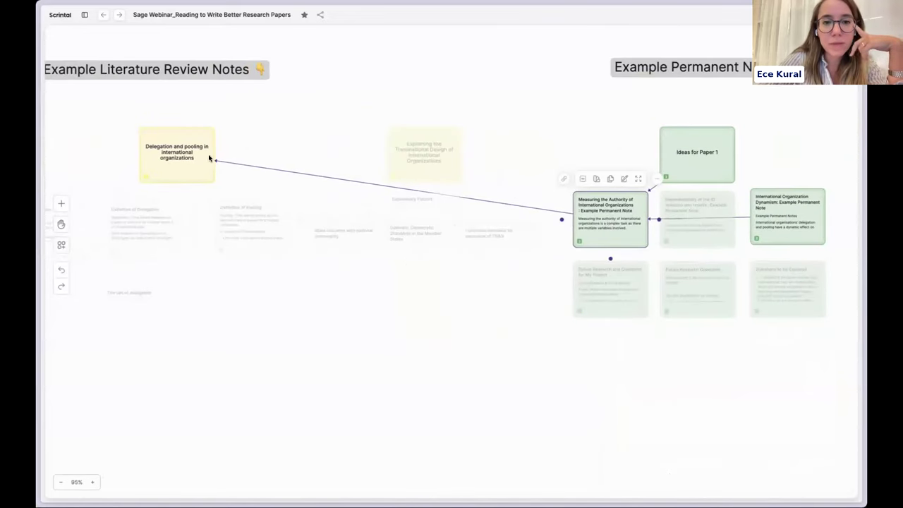
pyautogui.click(516, 280)
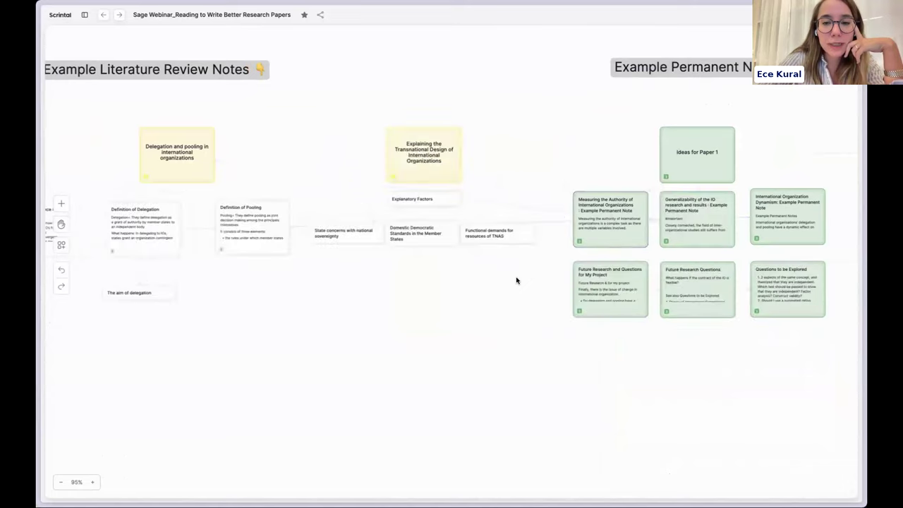
# Step: Select the "Measuring the Authority of International Organizations" permanent note card and examine which cards it is linked to
pyautogui.hscroll(3, 522, 275)
pyautogui.click(551, 231)
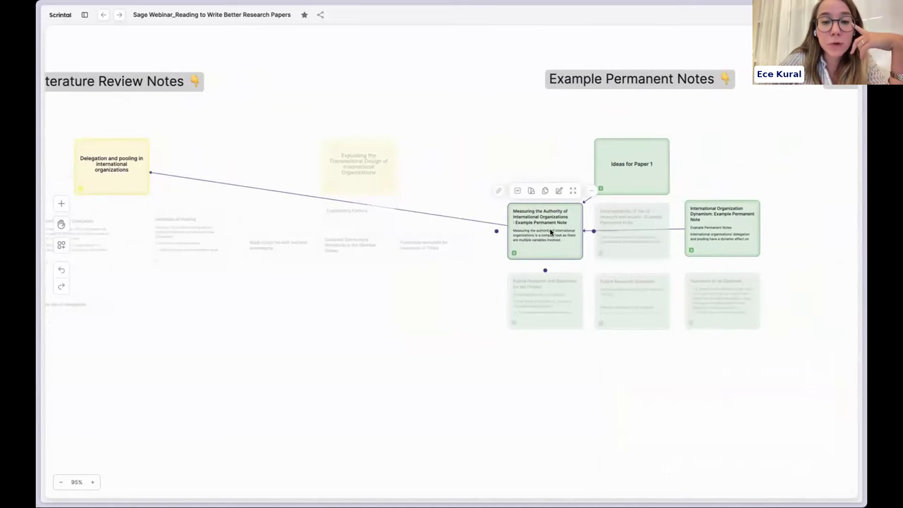
pyautogui.scroll(4, 550, 232)
pyautogui.hscroll(-2, 551, 232)
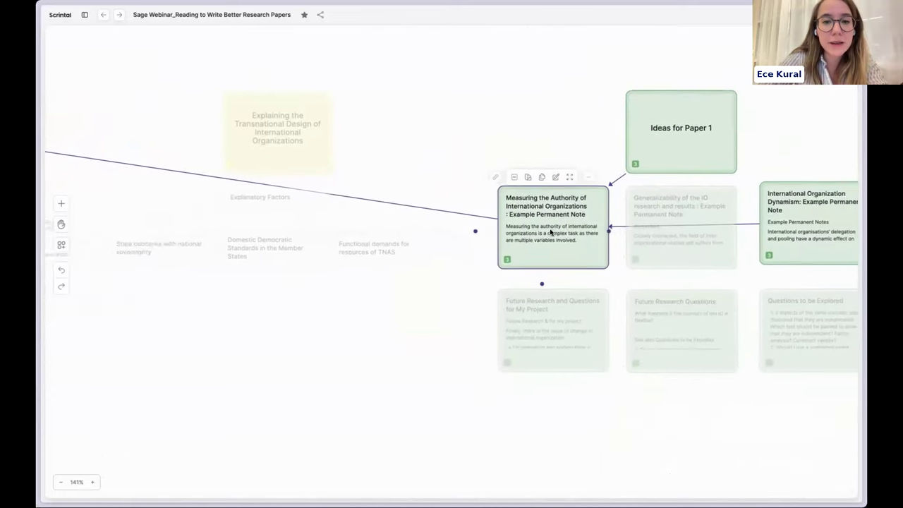
pyautogui.scroll(-4, 550, 231)
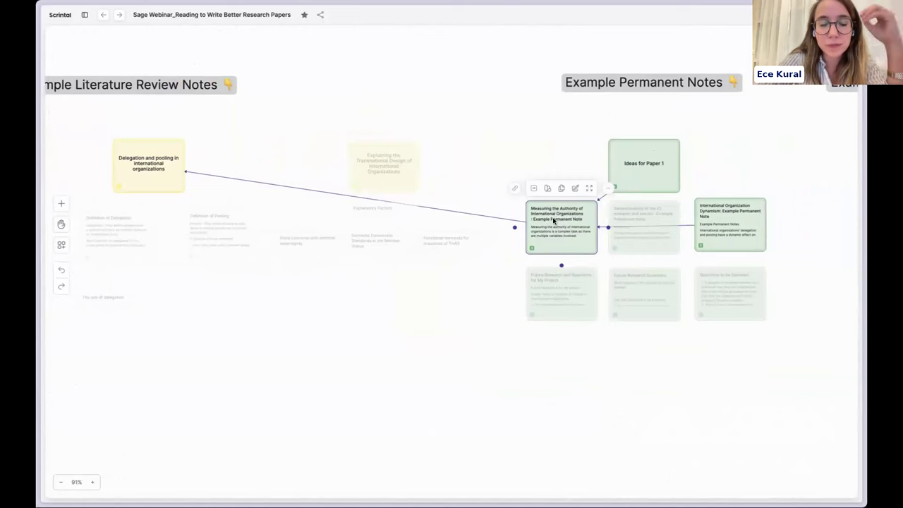
# Step: Open the "Generalizability of the IO research and results" permanent note, read its text and linked references, and close it
pyautogui.hscroll(3, 512, 323)
pyautogui.scroll(5, 513, 324)
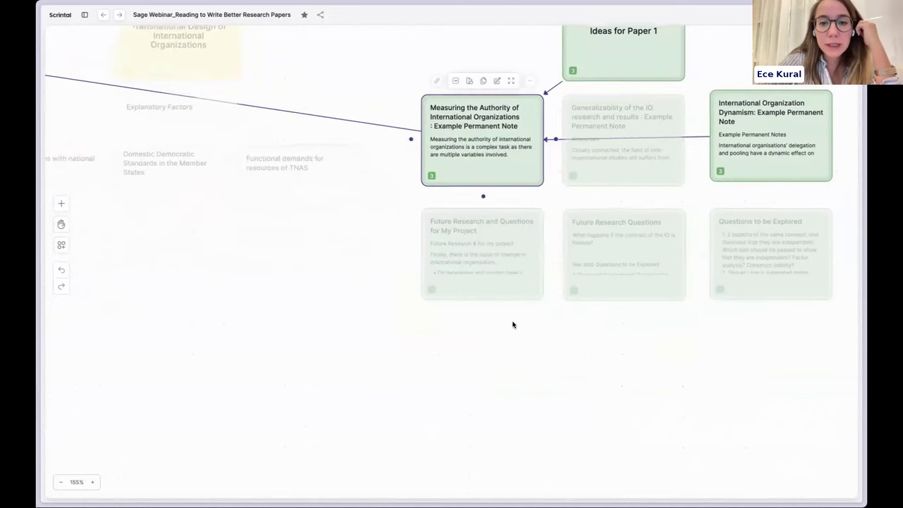
pyautogui.click(567, 204)
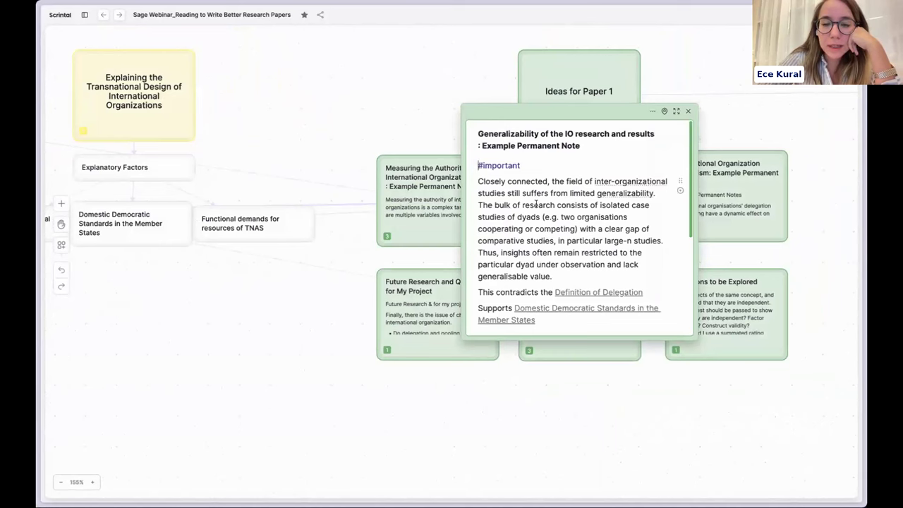
pyautogui.scroll(-1, 537, 203)
pyautogui.scroll(1, 537, 203)
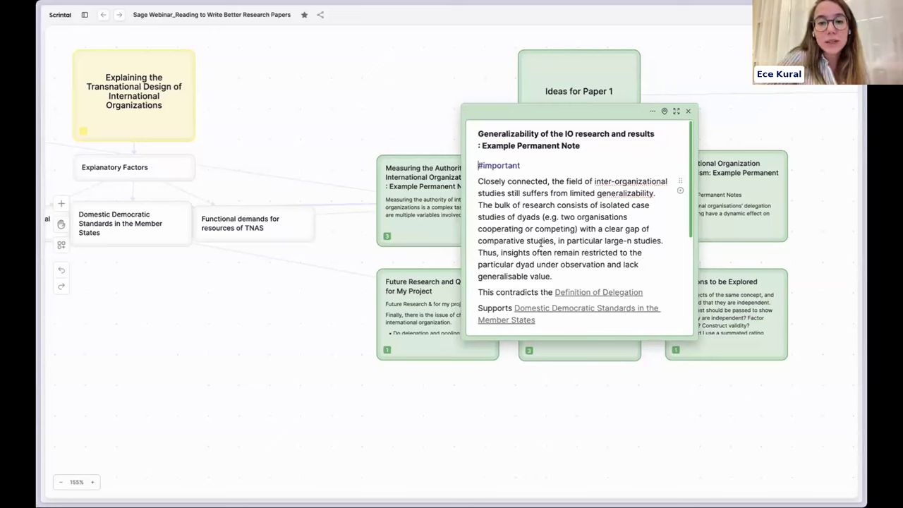
pyautogui.moveTo(554, 277); pyautogui.dragTo(520, 219)
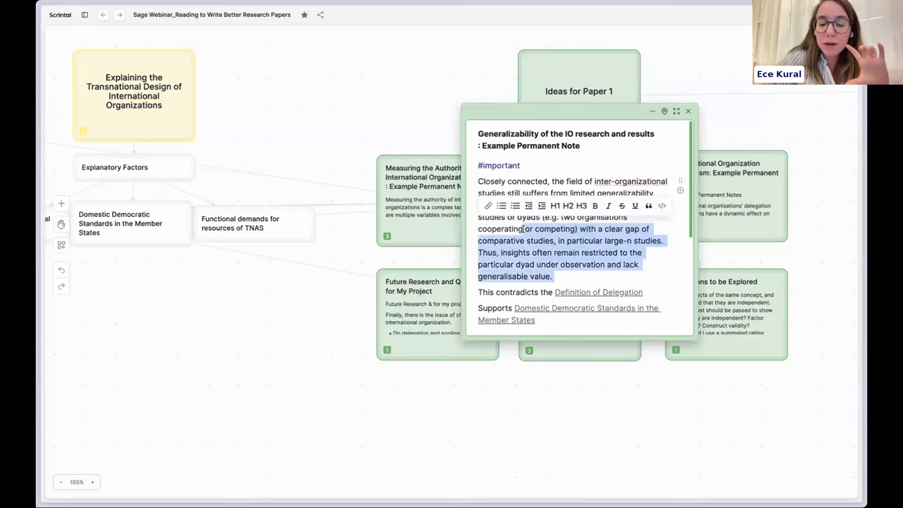
pyautogui.click(525, 241)
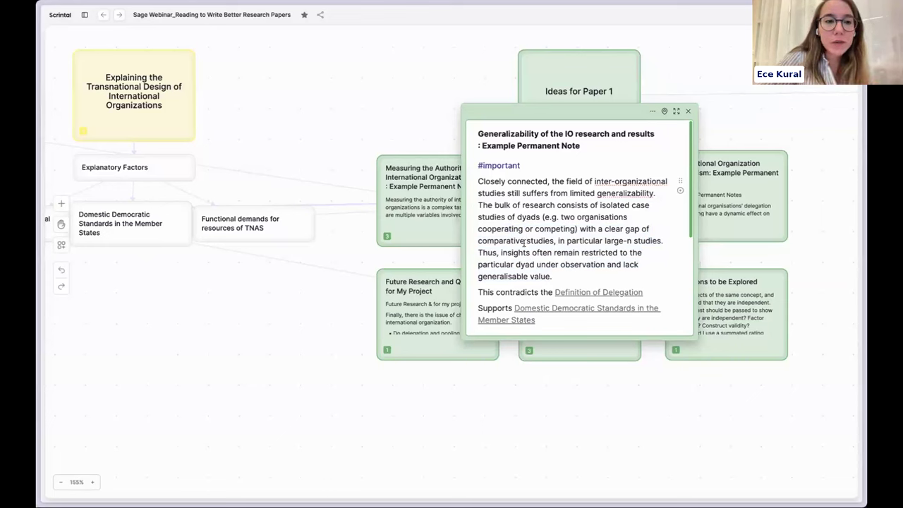
pyautogui.click(685, 113)
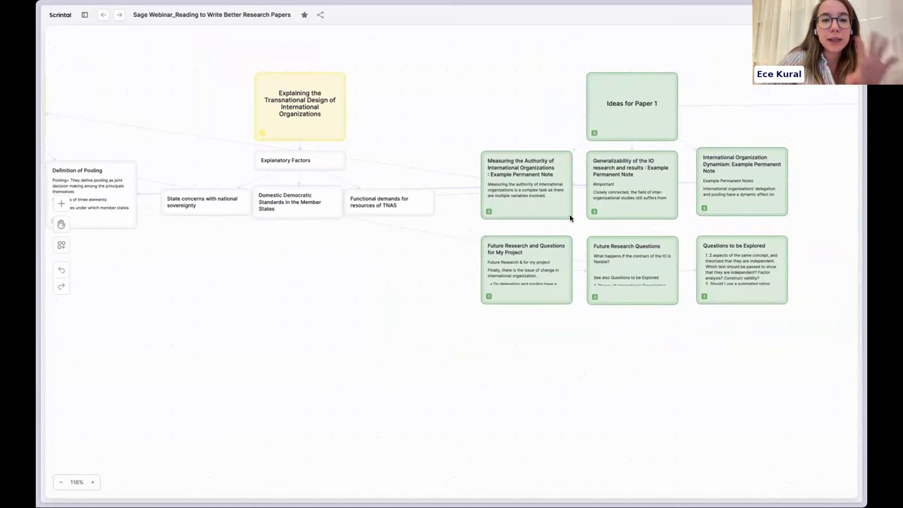
# Step: Select the "Future Research and Questions for My Project" card and the "Future Research Questions" card in turn to examine their connections
pyautogui.hscroll(-5, 346, 286)
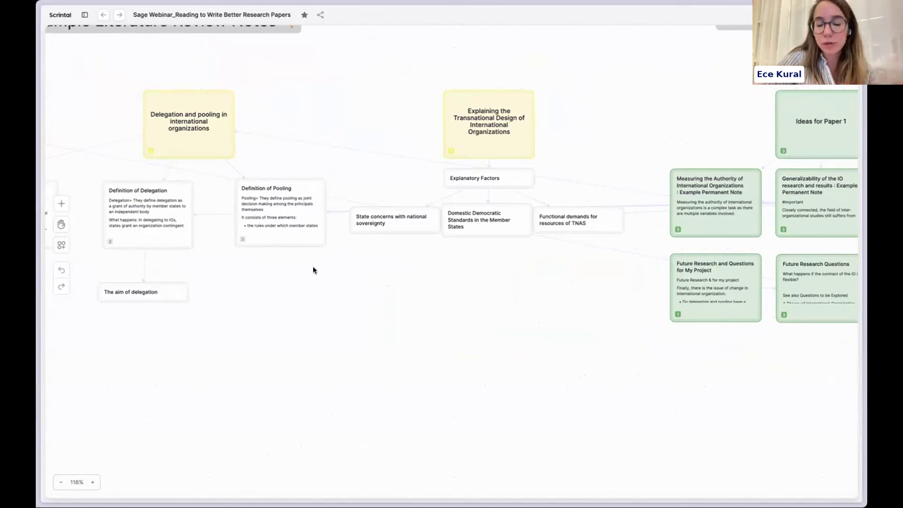
pyautogui.hscroll(7, 363, 291)
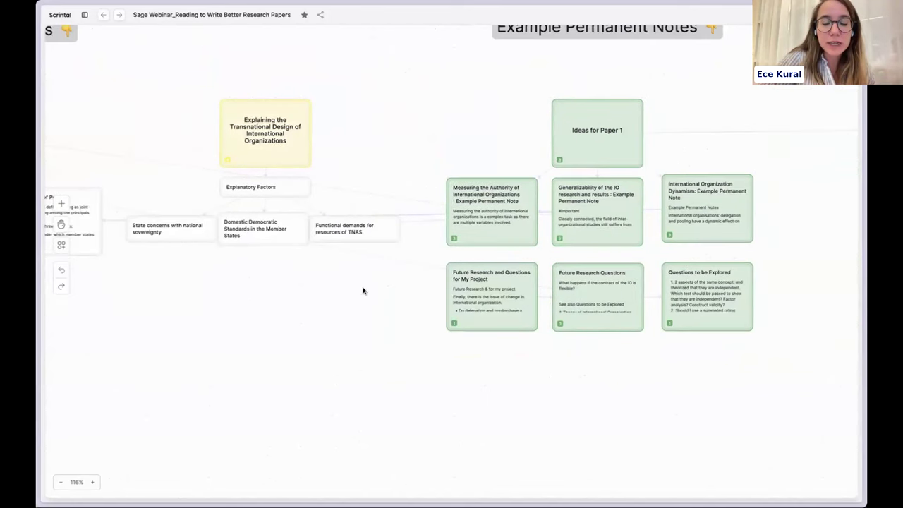
pyautogui.scroll(5, 364, 290)
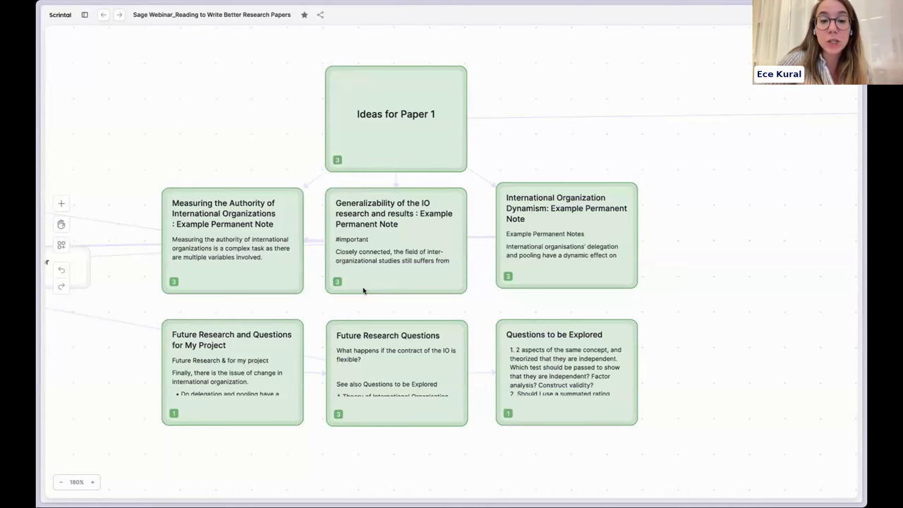
pyautogui.hscroll(-3, 388, 299)
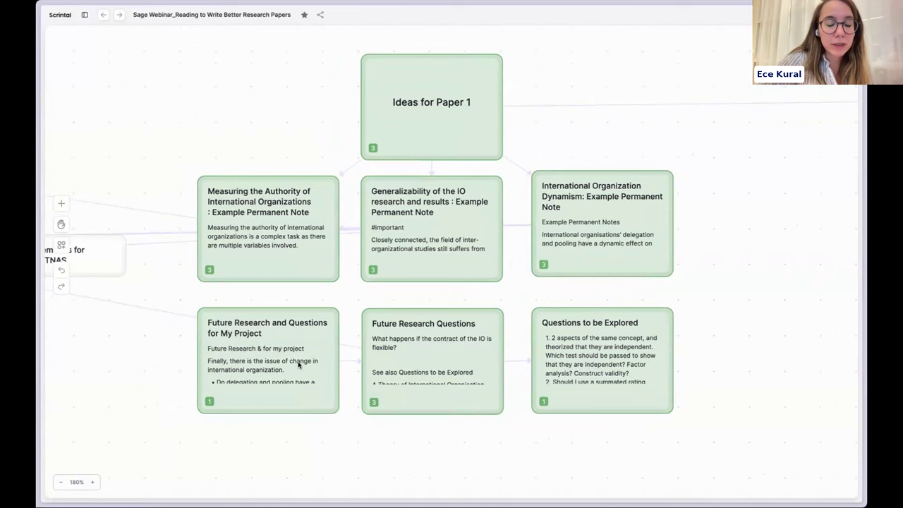
pyautogui.click(278, 368)
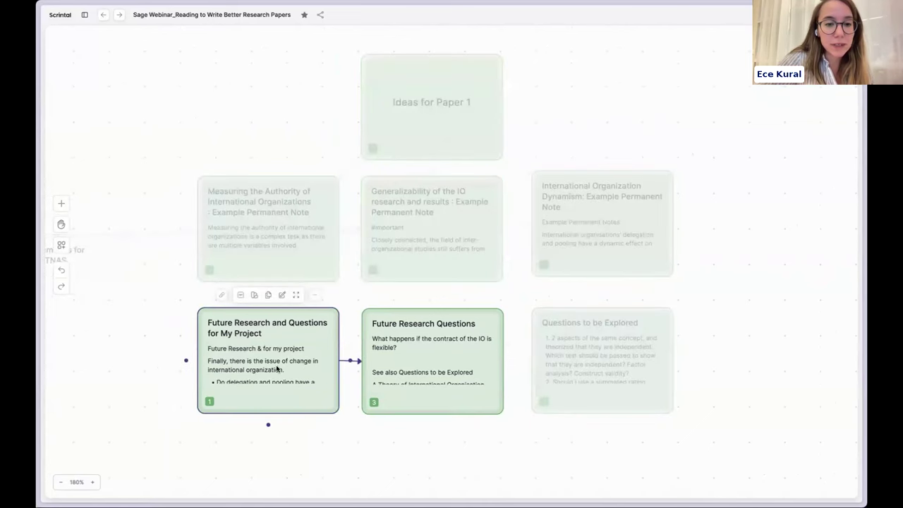
pyautogui.click(396, 364)
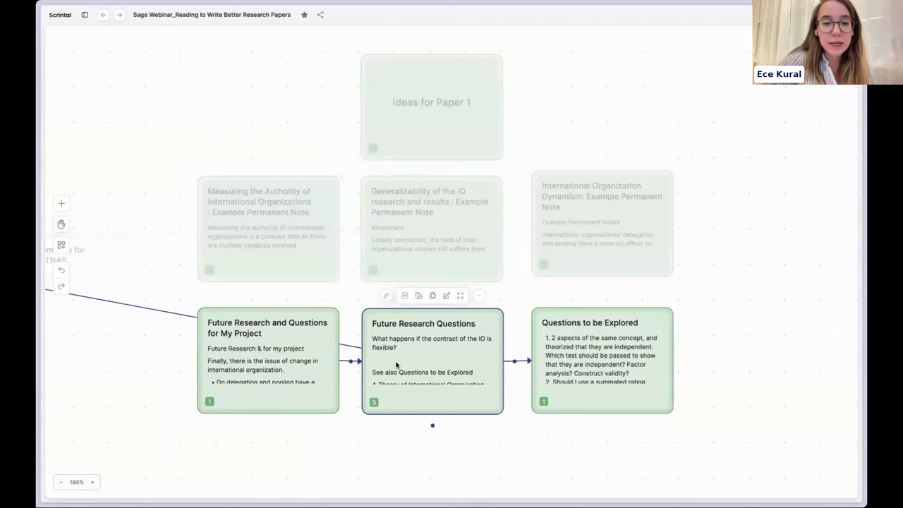
# Step: Trace the "Future Research Questions" card's connection back across the literature review notes, return to the permanent notes, and clear the selection
pyautogui.hscroll(-2, 396, 364)
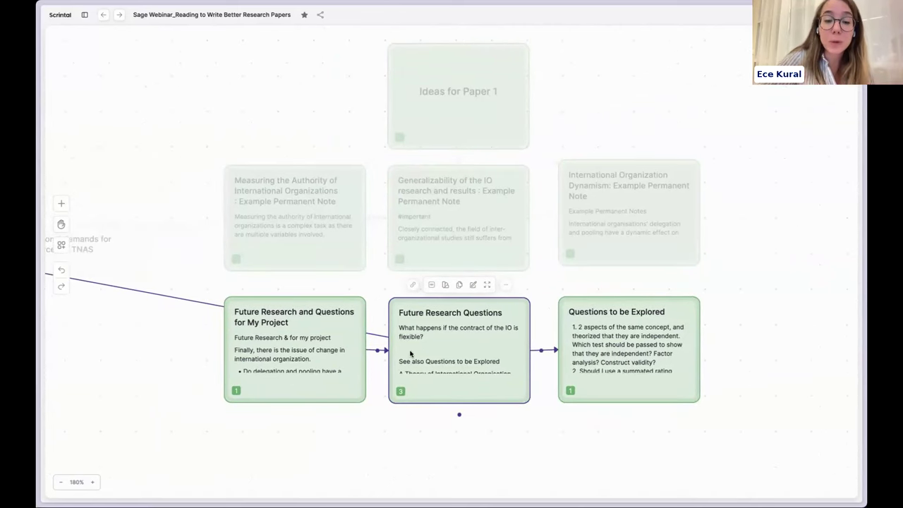
pyautogui.scroll(-5, 409, 353)
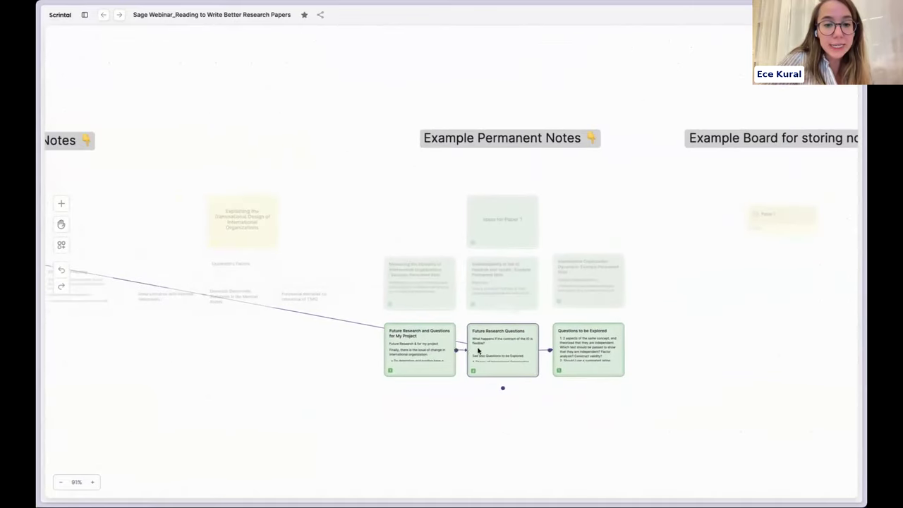
pyautogui.hscroll(-3, 515, 355)
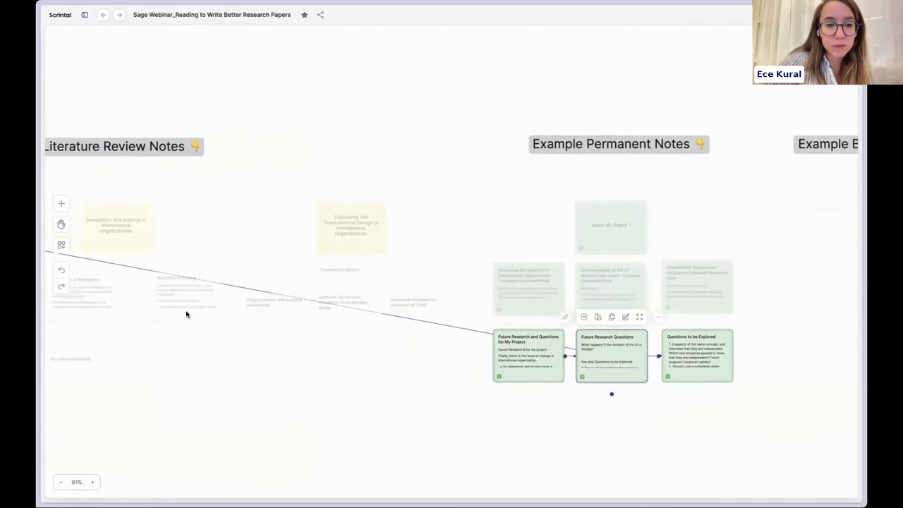
pyautogui.hscroll(-3, 186, 314)
pyautogui.hscroll(5, 186, 314)
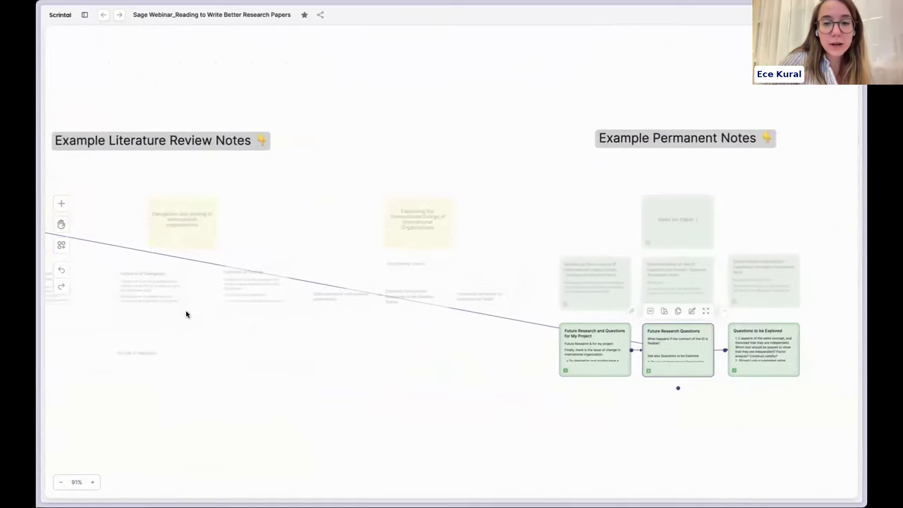
pyautogui.hscroll(5, 186, 314)
pyautogui.scroll(4, 186, 314)
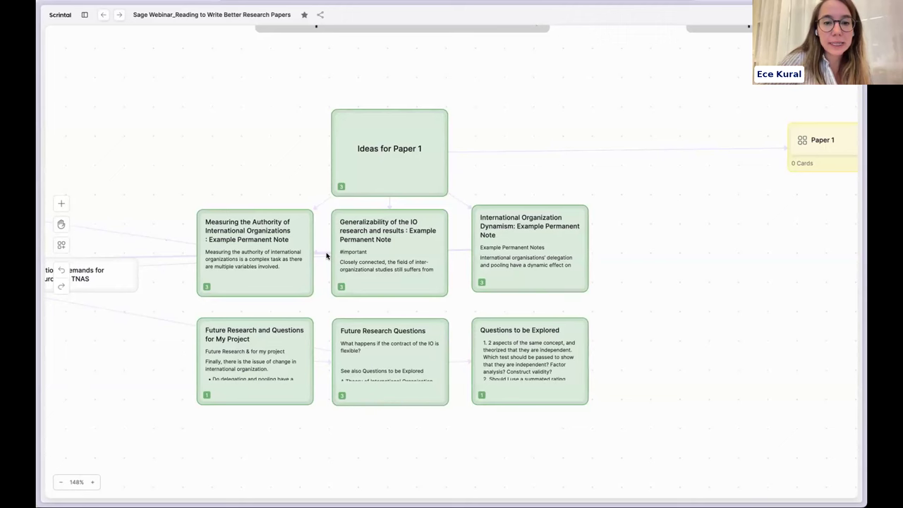
pyautogui.click(361, 254)
pyautogui.click(257, 164)
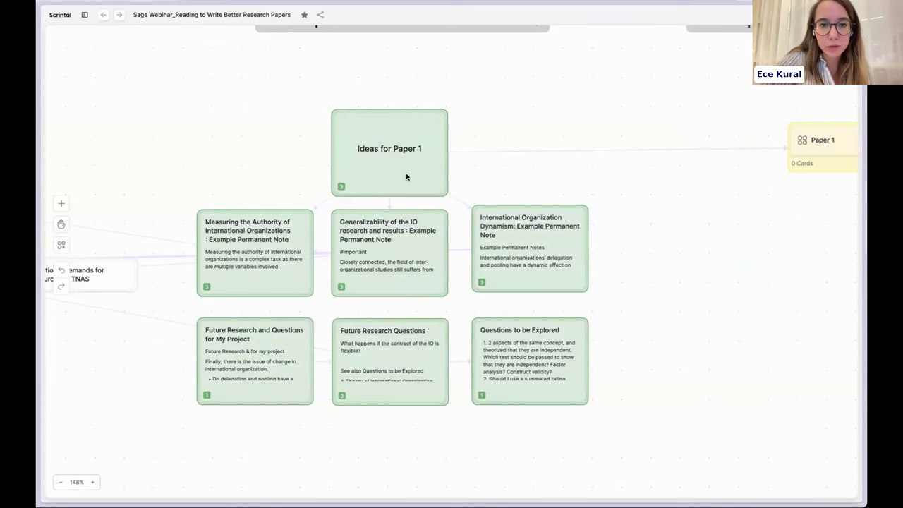
# Step: Open the "Paper 1" board found under "Example Board for storing notes"
pyautogui.scroll(-2, 406, 177)
pyautogui.hscroll(5, 406, 176)
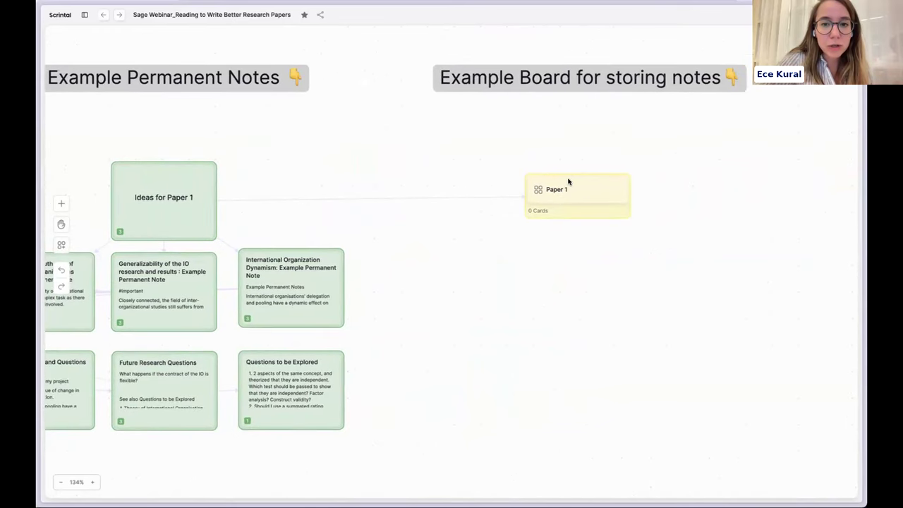
pyautogui.moveTo(568, 182); pyautogui.dragTo(541, 173)
pyautogui.doubleClick(542, 173)
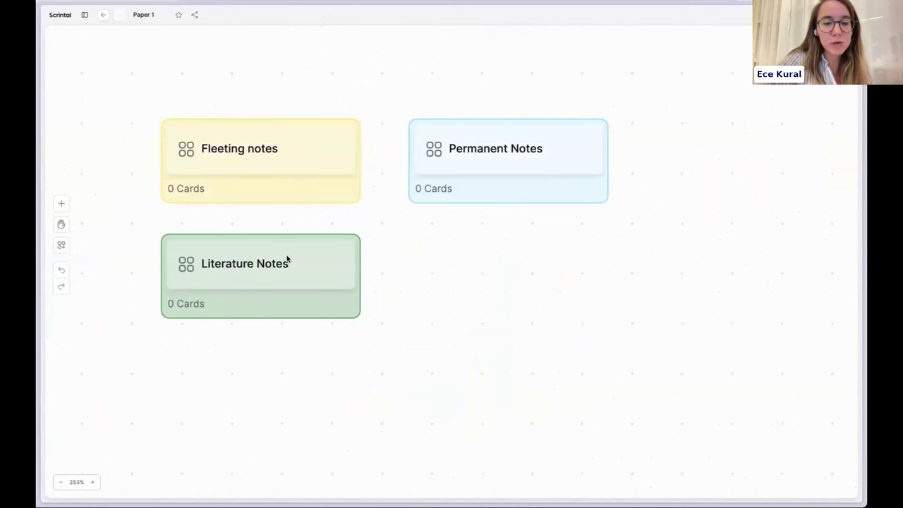
# Step: Open the "Fleeting notes" board inside Paper 1, review its notes, and go back through Paper 1 to the main webinar board
pyautogui.click(299, 136)
pyautogui.doubleClick(299, 136)
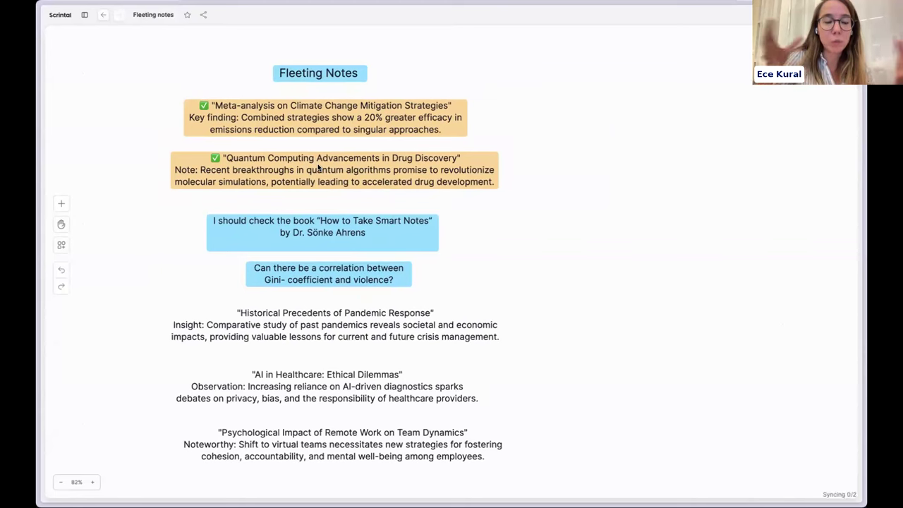
pyautogui.click(100, 16)
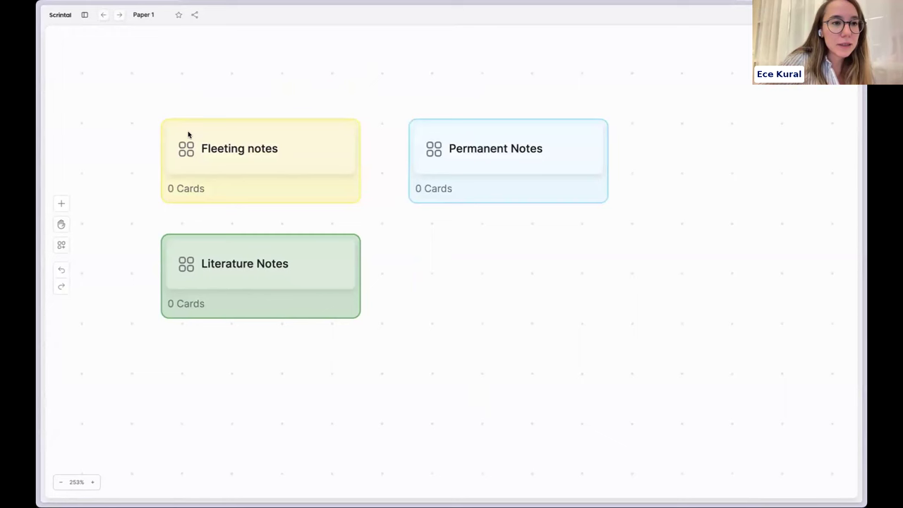
pyautogui.click(213, 200)
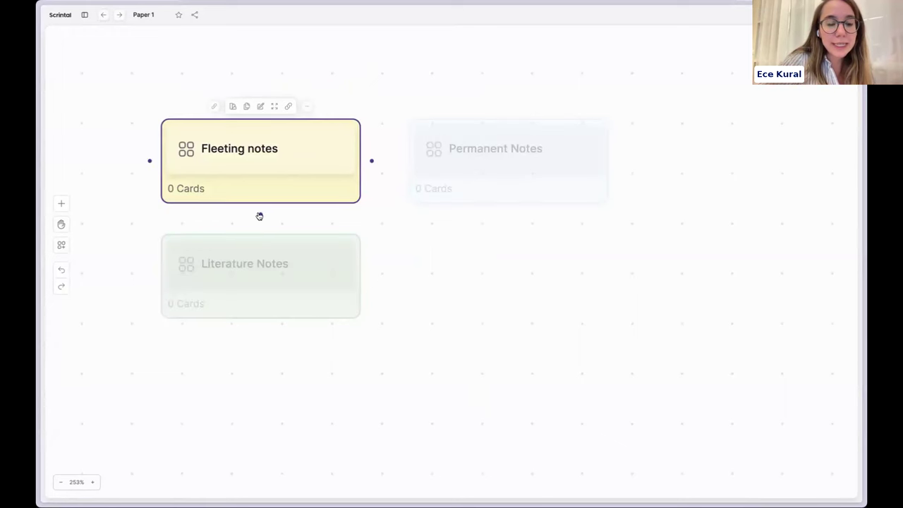
pyautogui.click(403, 257)
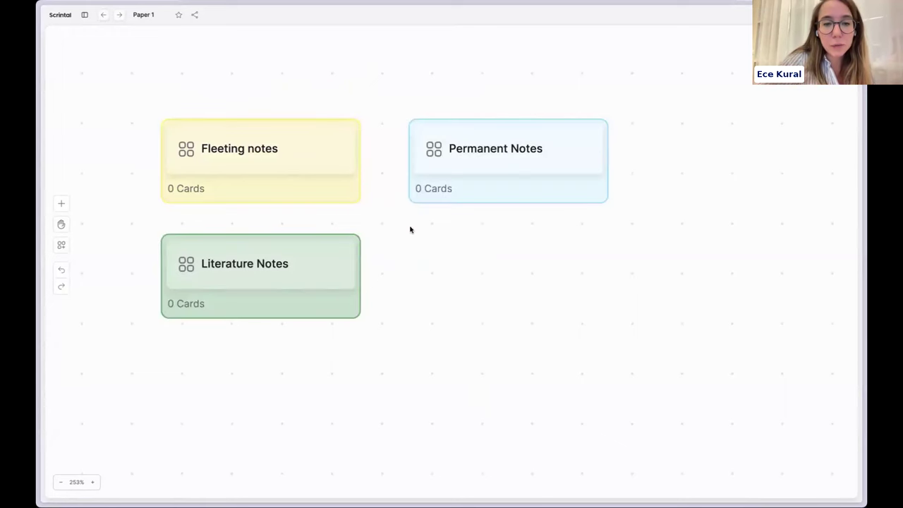
pyautogui.click(103, 15)
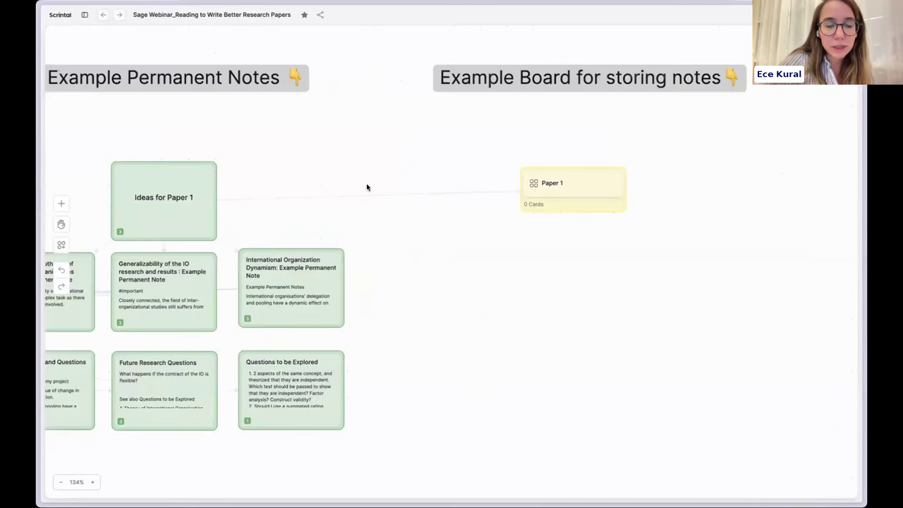
# Step: Open the "Step 4: After the Permanent Notes" card and go to the beginning of its text
pyautogui.scroll(-5, 367, 187)
pyautogui.scroll(10, 367, 187)
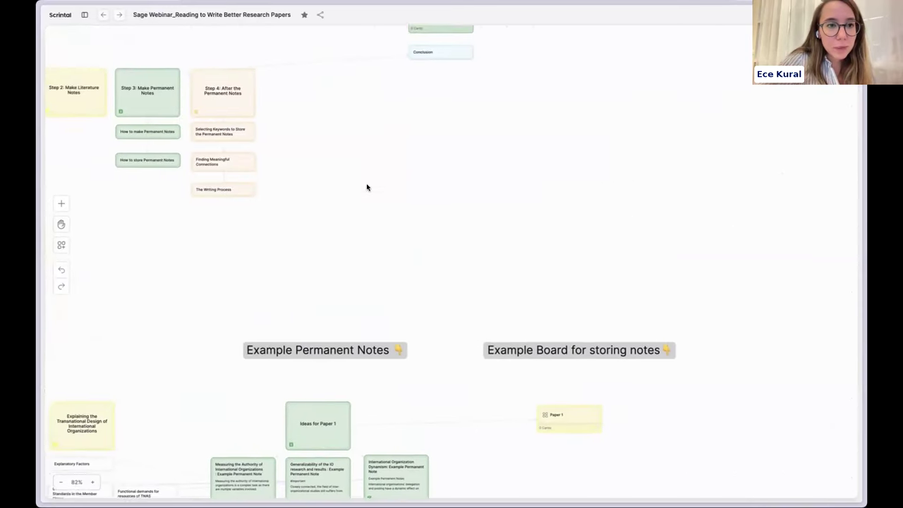
pyautogui.scroll(3, 367, 187)
pyautogui.hscroll(-4, 367, 187)
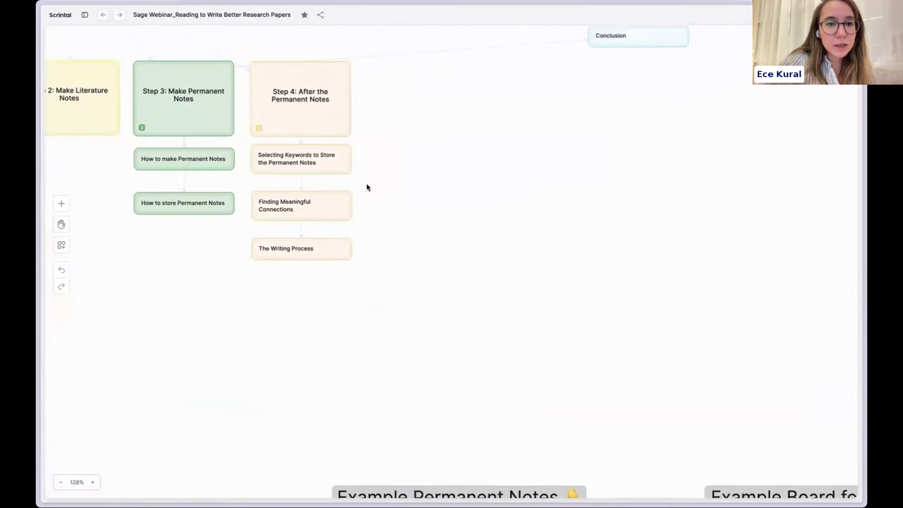
pyautogui.scroll(2, 367, 187)
pyautogui.scroll(3, 366, 187)
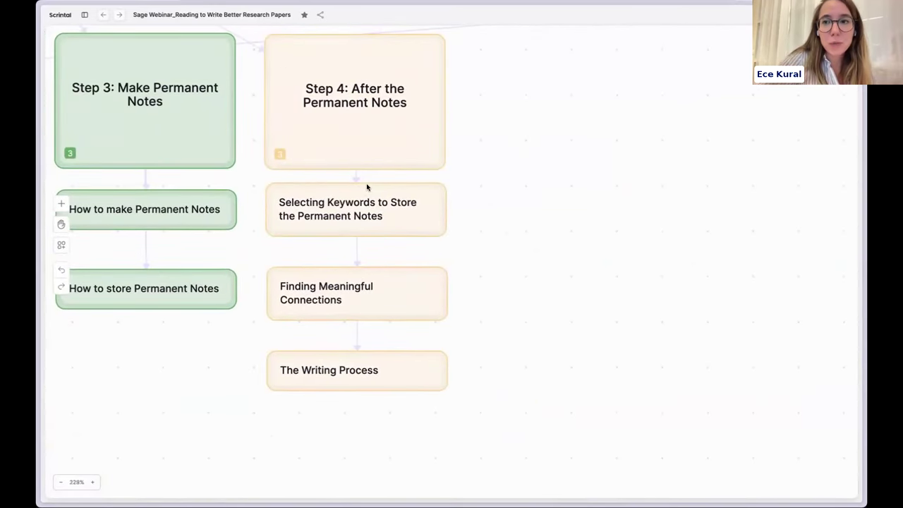
pyautogui.scroll(2, 367, 187)
pyautogui.click(331, 171)
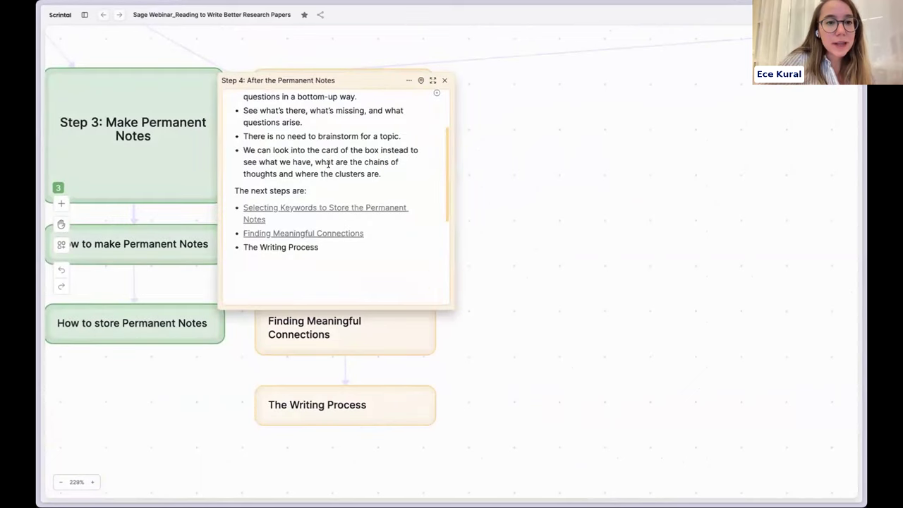
pyautogui.scroll(3, 328, 141)
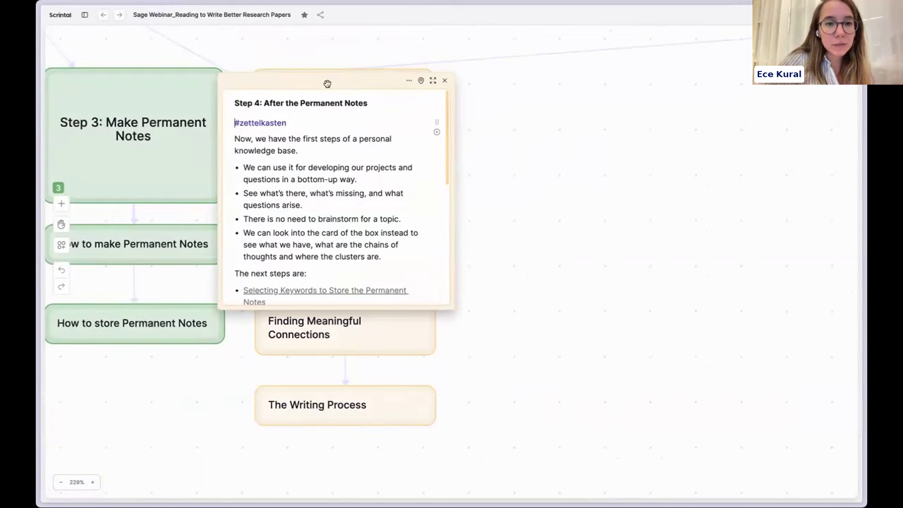
# Step: Move the Step 4 note window over the Step 3 card and enlarge it to show the full list of next steps
pyautogui.moveTo(327, 80); pyautogui.dragTo(242, 65)
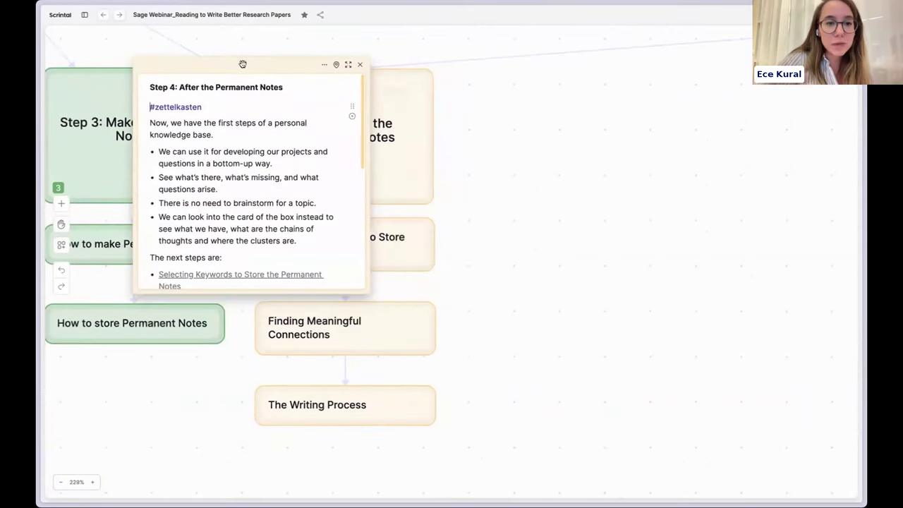
pyautogui.moveTo(366, 292); pyautogui.dragTo(418, 373)
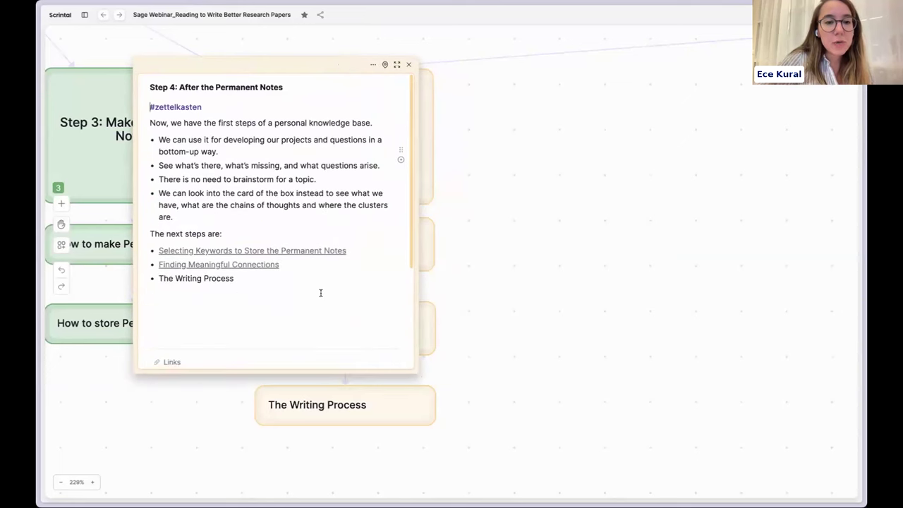
pyautogui.click(245, 298)
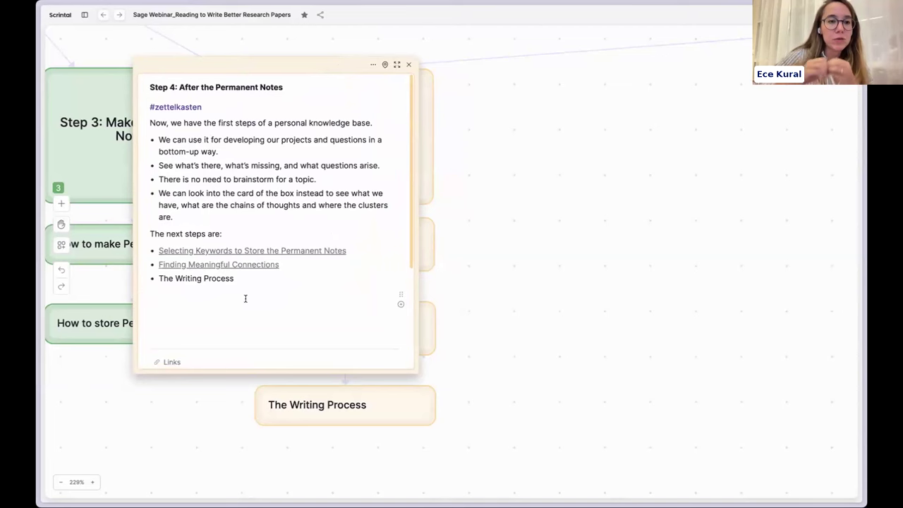